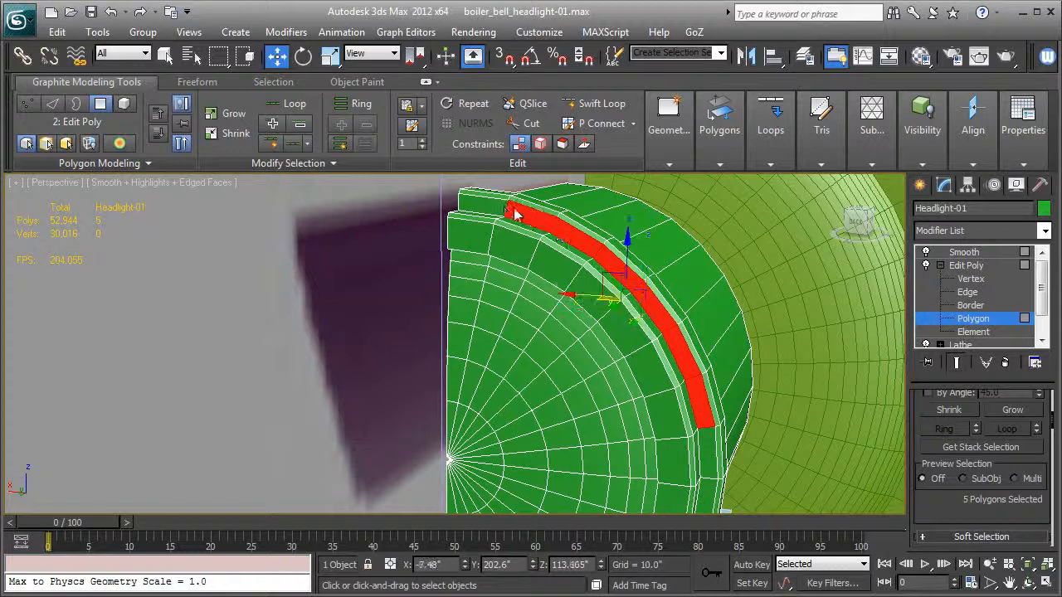
- Add the seven remaining polygons on the other half of the headlight's front rim ring to the polygon selection
alt+middle_drag(287, 357, 380, 301)
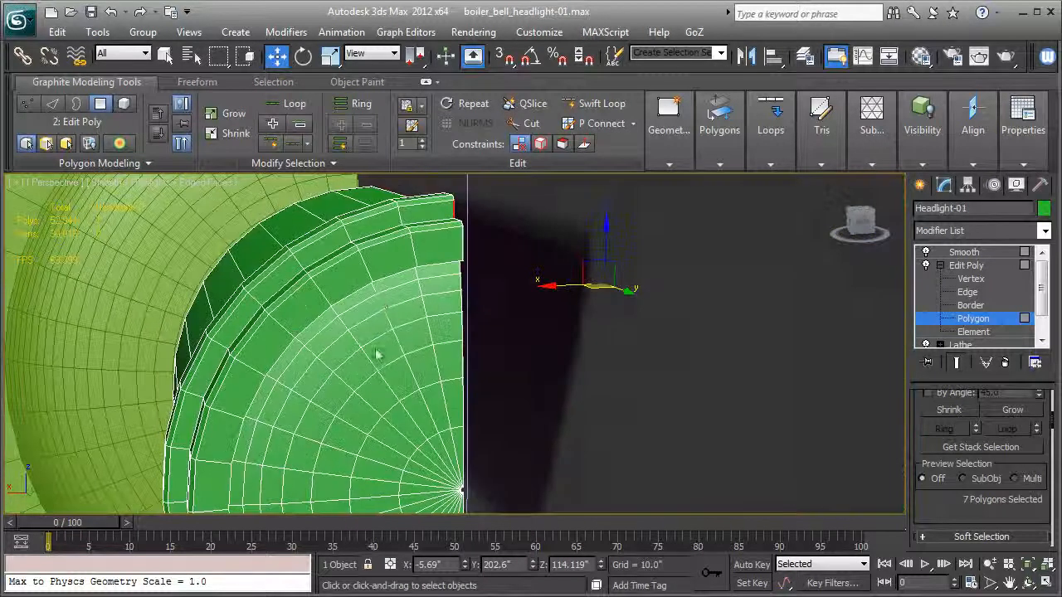
ctrl+click(406, 219)
ctrl+click(376, 229)
ctrl+click(312, 257)
ctrl+click(264, 292)
ctrl+click(242, 324)
ctrl+click(200, 372)
ctrl+click(191, 416)
alt+middle_drag(354, 347, 419, 323)
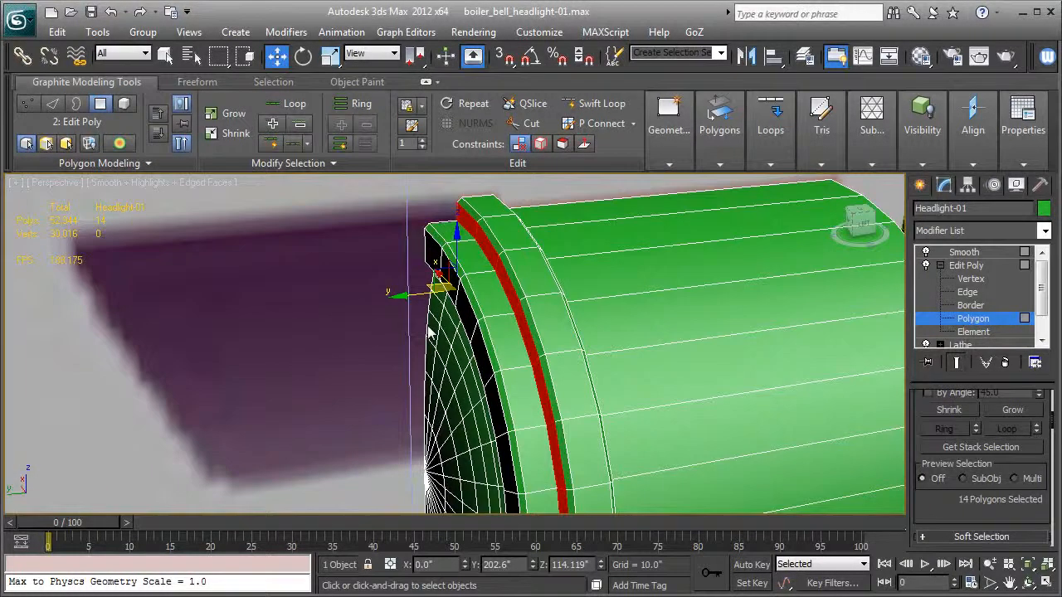
- Clone the selected rim polygons slightly forward into a separate object named light_shade-01
shift+drag(407, 293, 401, 300)
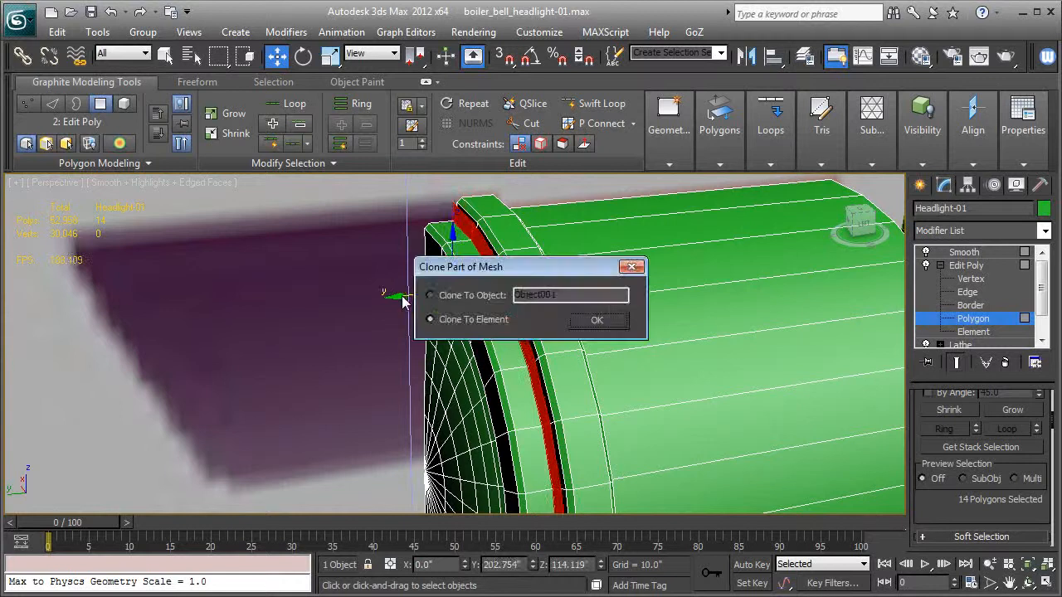
click(458, 299)
text(light_shade)
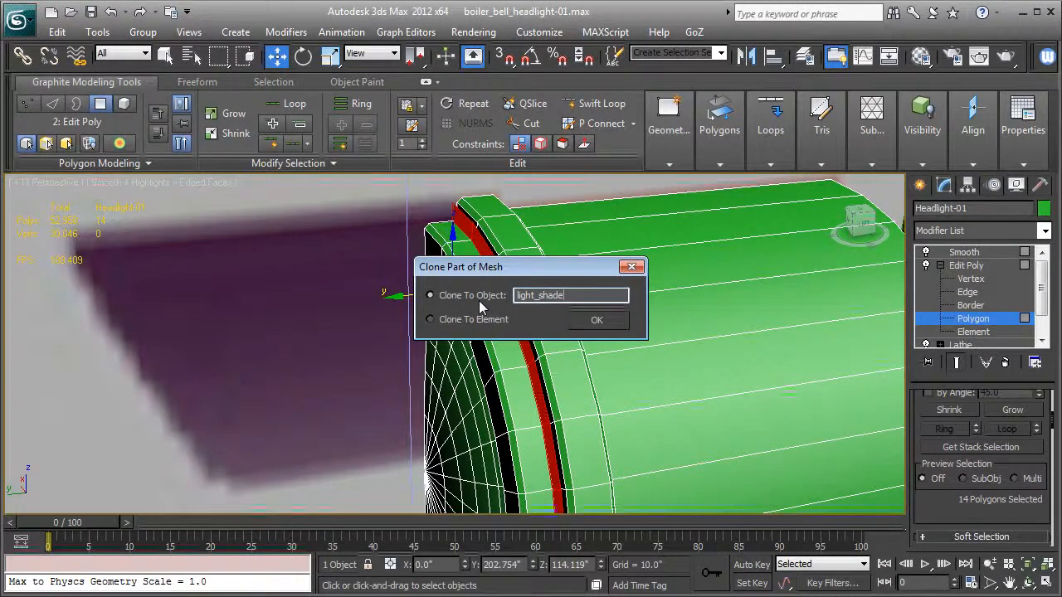
text(-01)
key(Return)
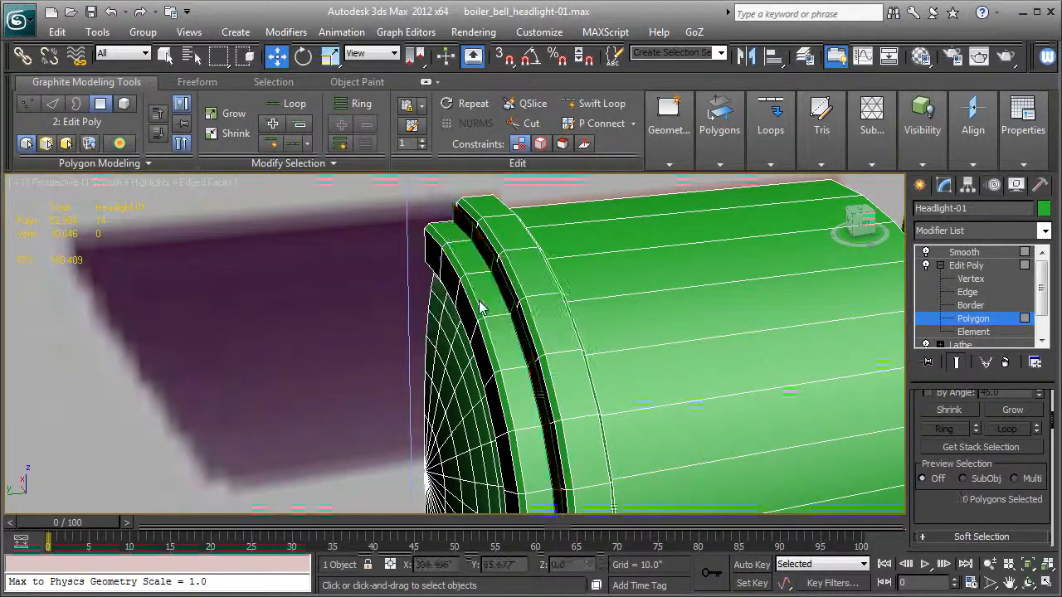
- Leave polygon editing, return the headlight to its Smooth modifier, and select the cloned light_shade-01 strip
click(974, 267)
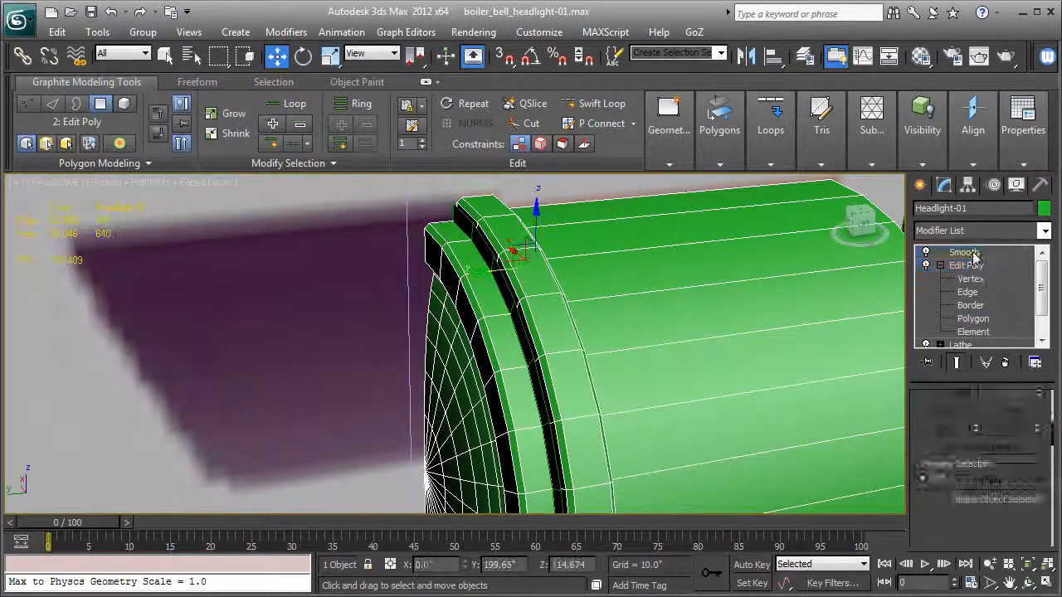
click(973, 254)
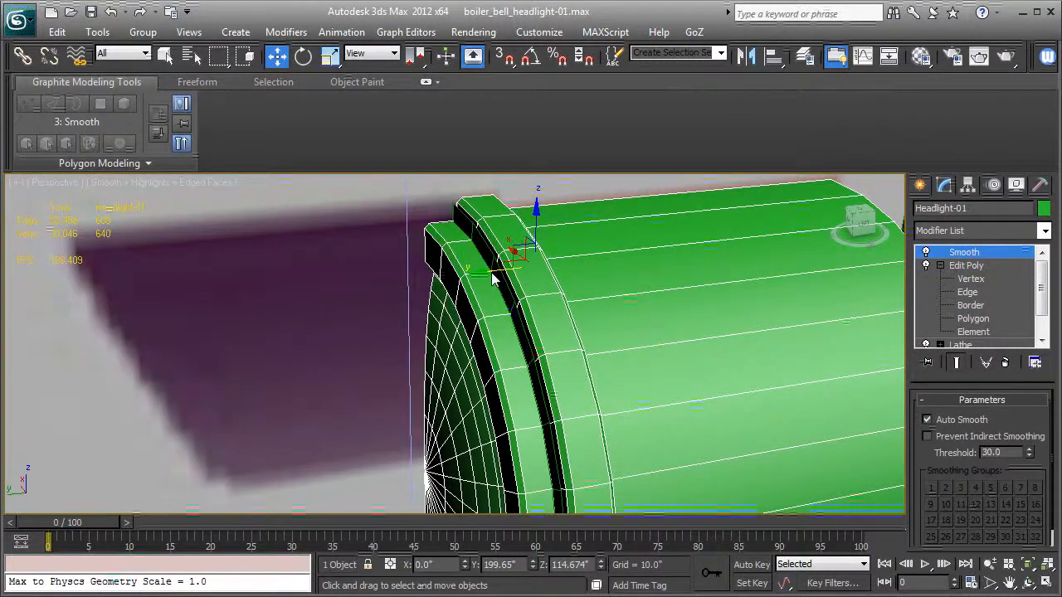
click(283, 290)
click(500, 267)
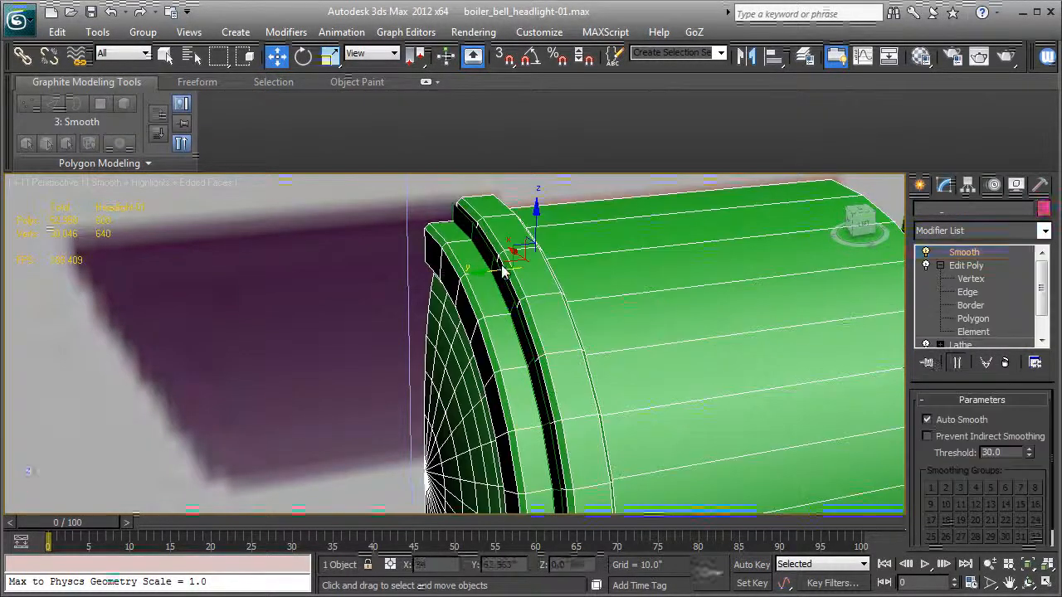
click(496, 268)
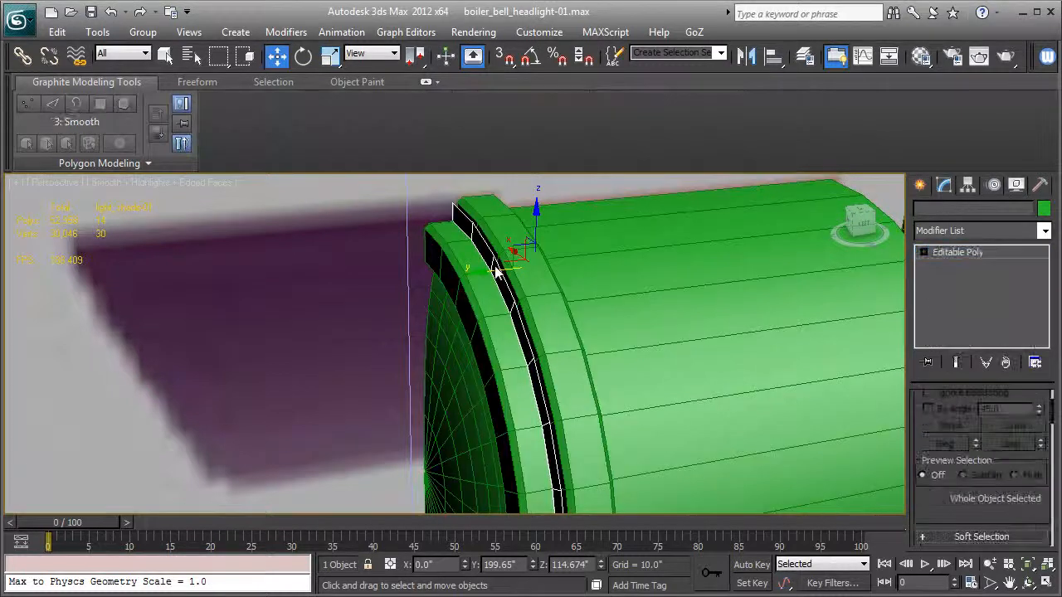
- Center the pivot of light_shade-01 on the object using Affect Pivot Only
click(968, 183)
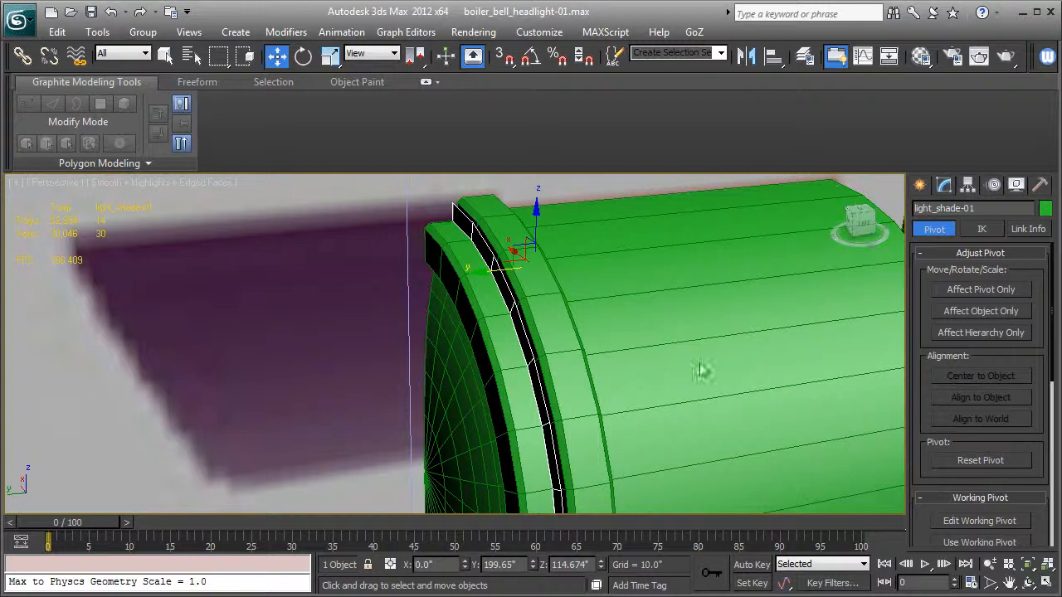
click(973, 288)
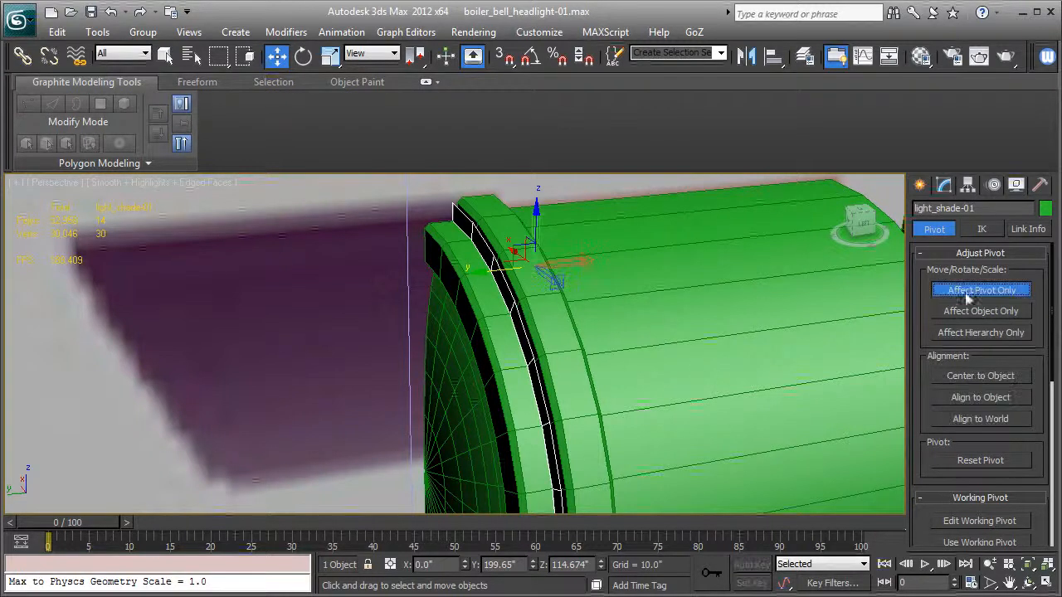
click(975, 377)
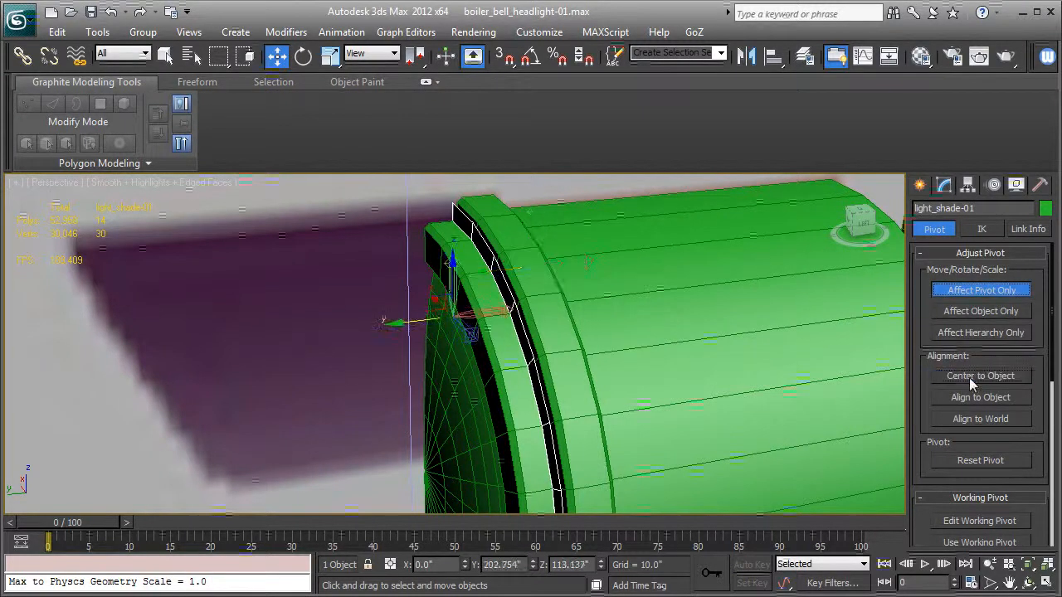
click(964, 292)
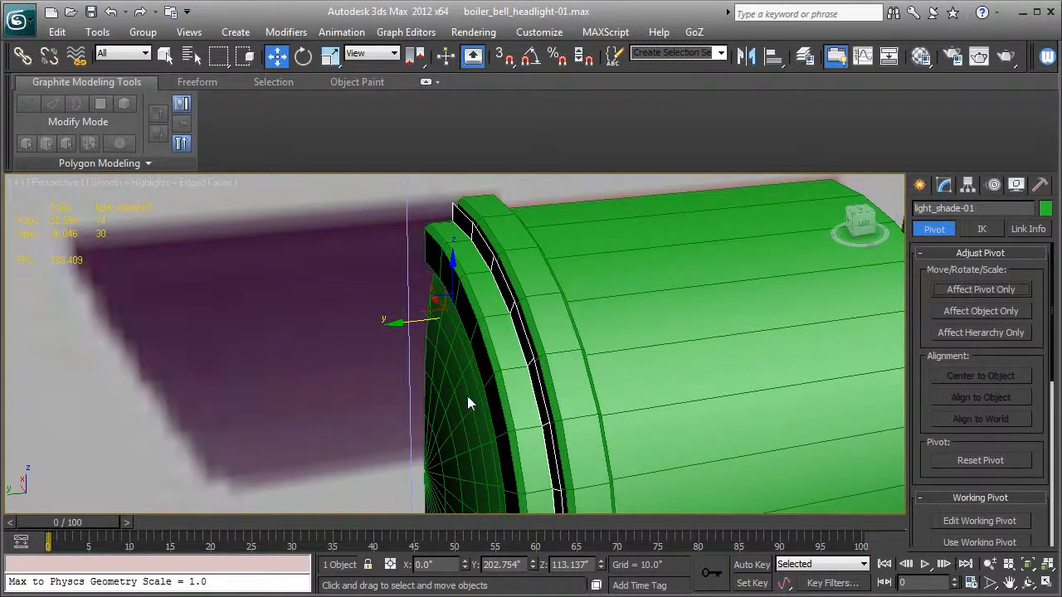
- Extrude all polygons of light_shade-01 forward to the length of the shade in the reference image
click(944, 186)
click(924, 253)
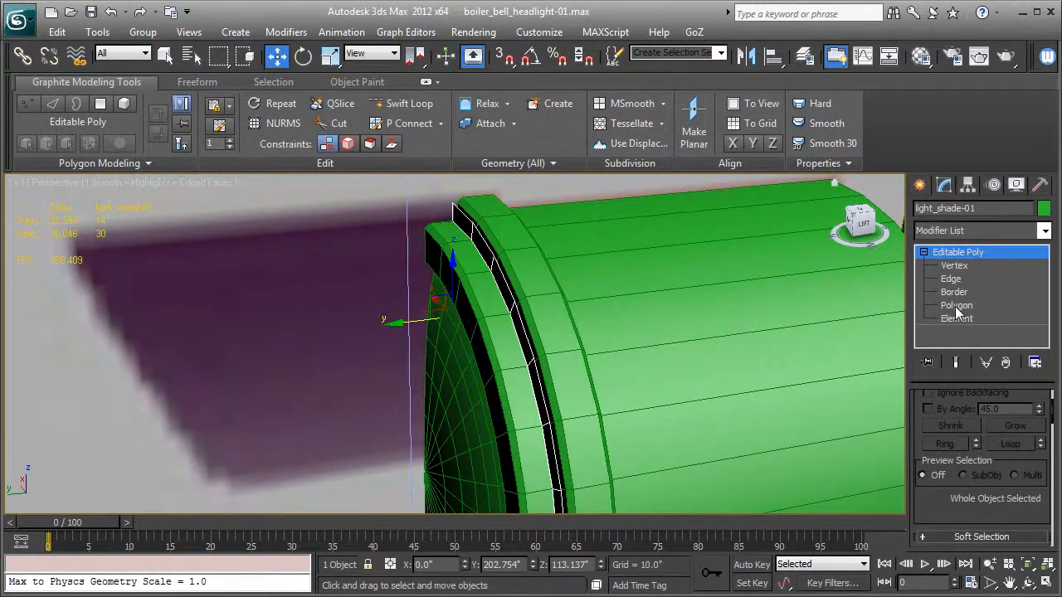
click(958, 307)
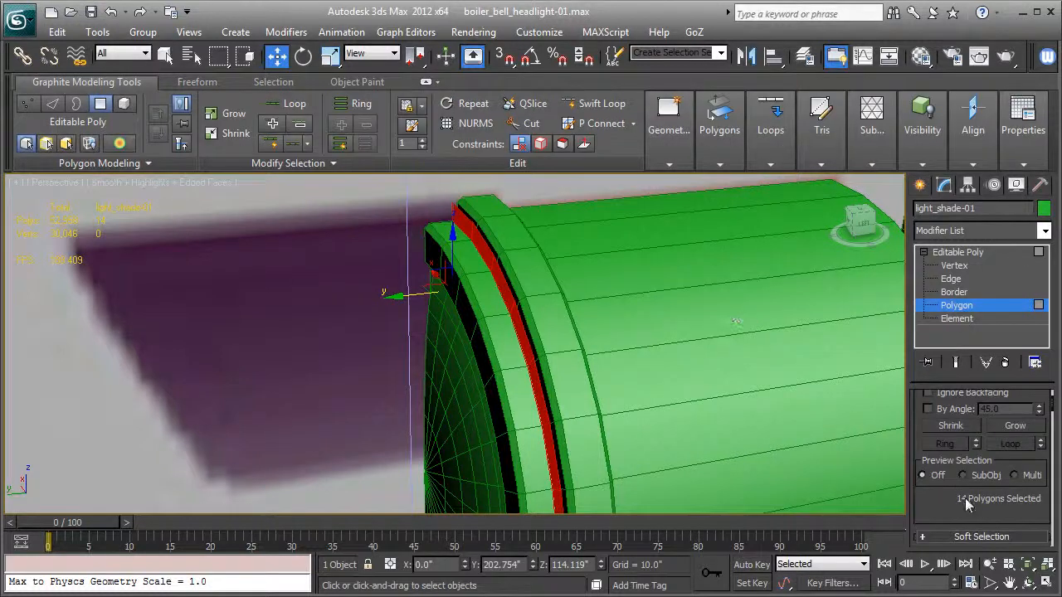
scroll(965, 504, down, 3)
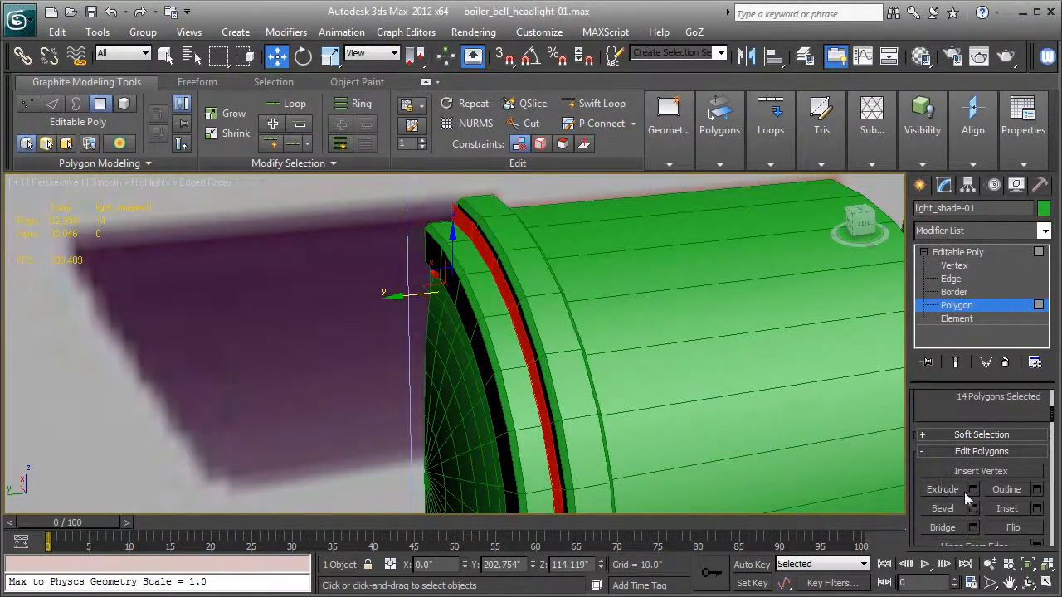
click(973, 490)
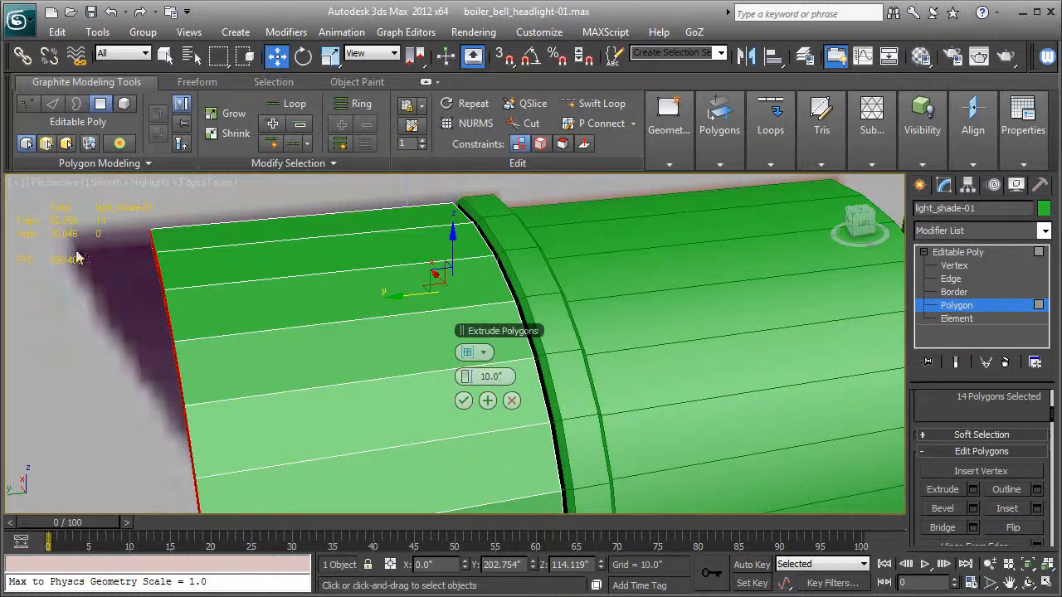
drag(470, 378, 475, 373)
click(464, 402)
- Frame the light shade in the Left view and make it see-through over the reference image
key(l)
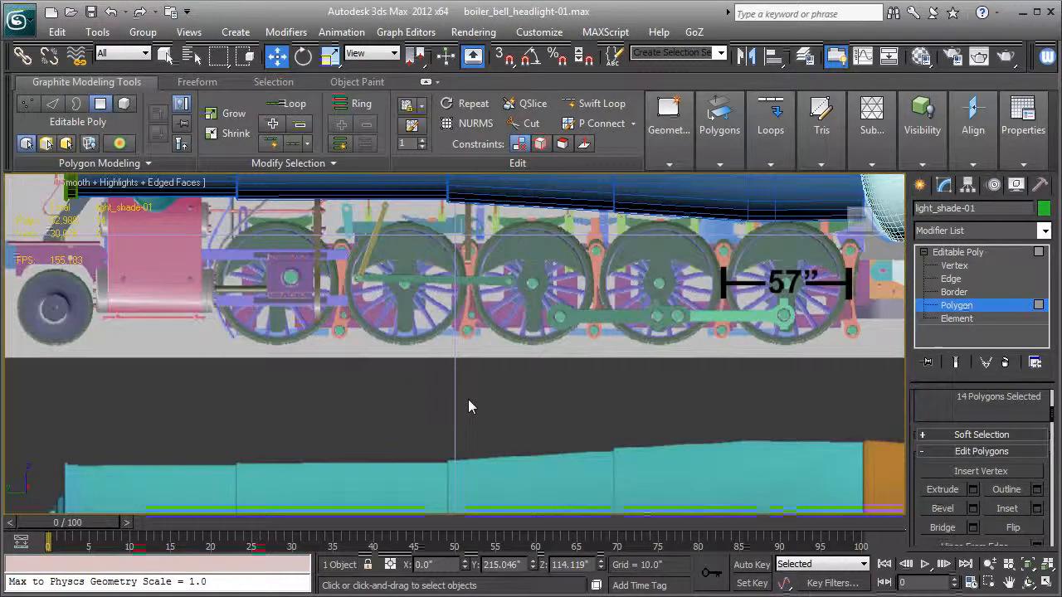
key(z)
middle_drag(482, 362, 382, 367)
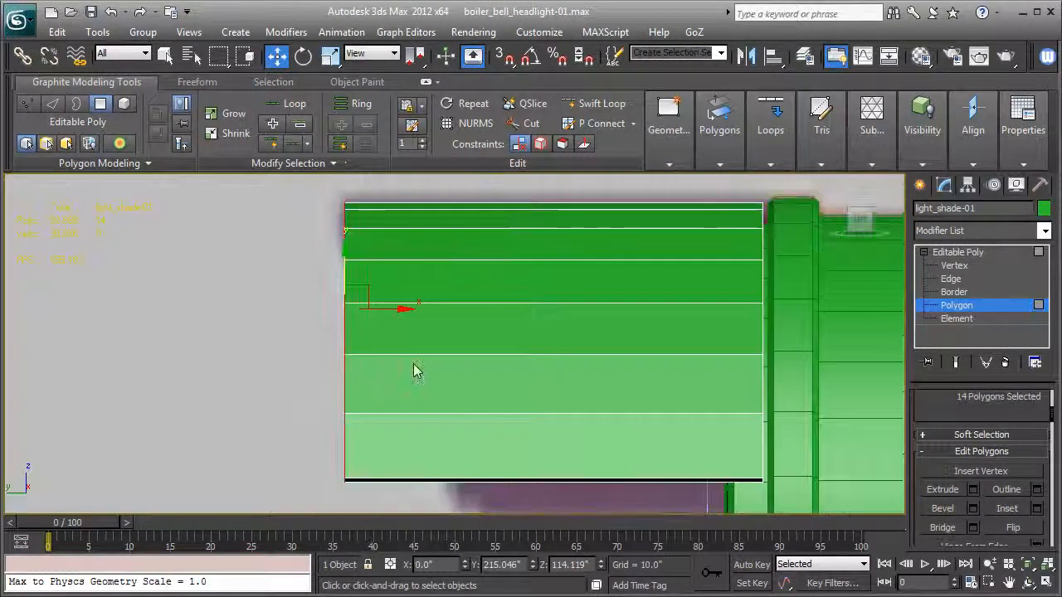
key(alt+x)
scroll(482, 332, down, 2)
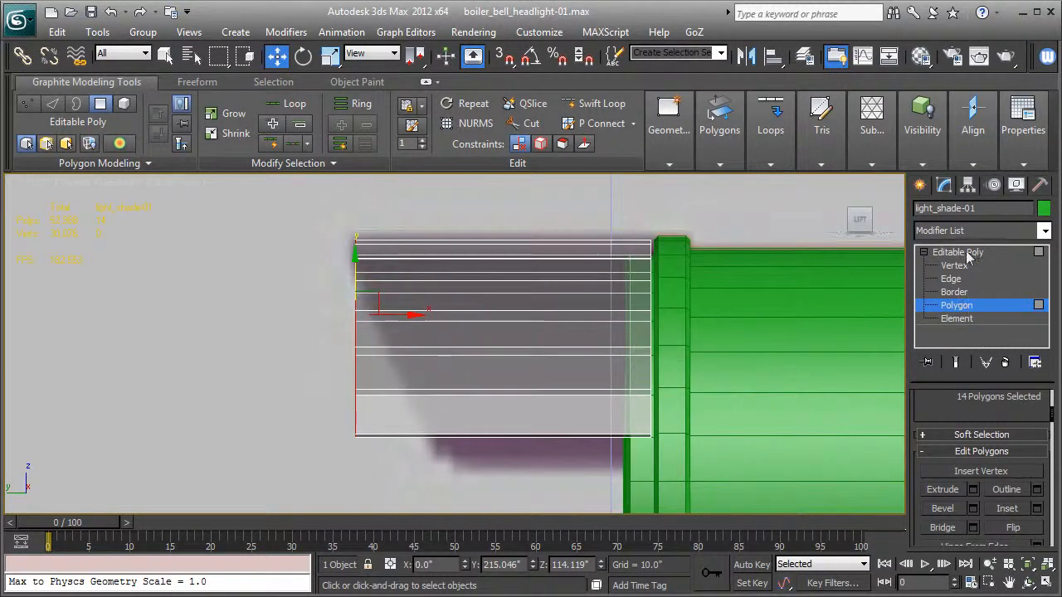
- Draw a straight guide line about 11 inches long along the slanted front edge of the shade in the reference image
click(963, 252)
click(921, 186)
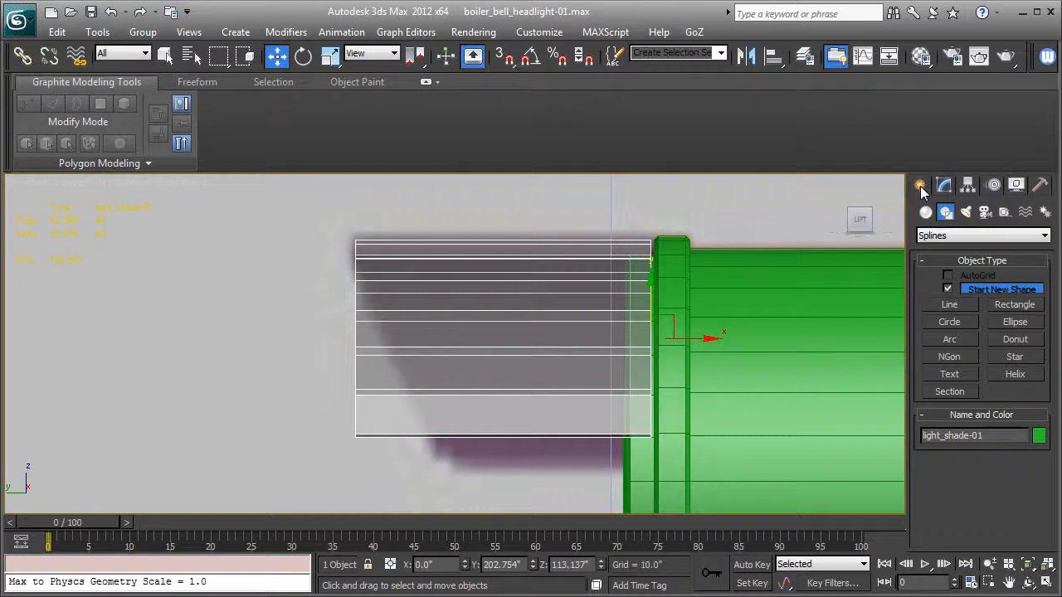
click(961, 305)
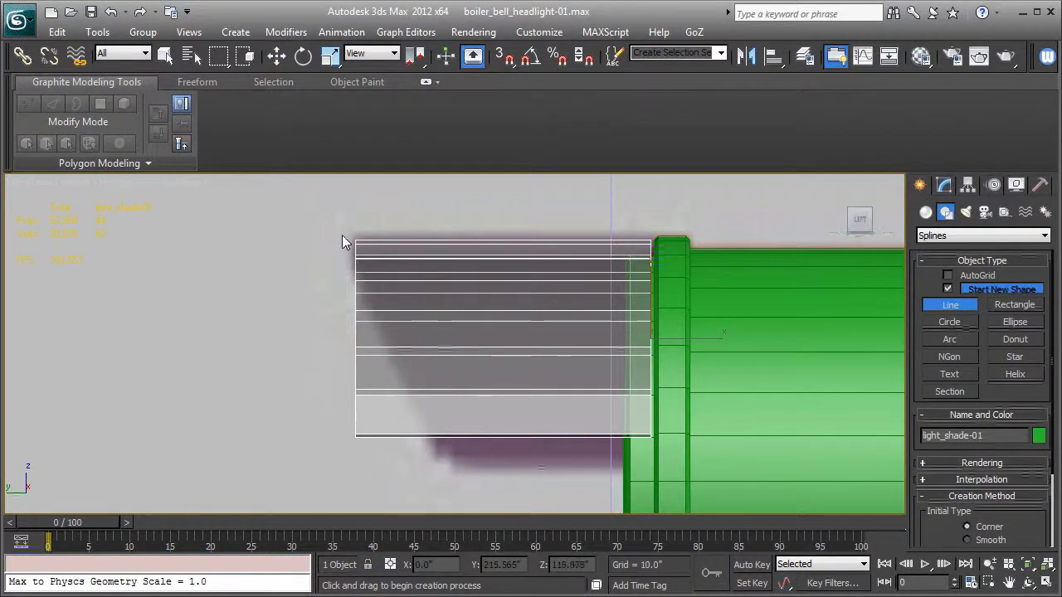
click(345, 234)
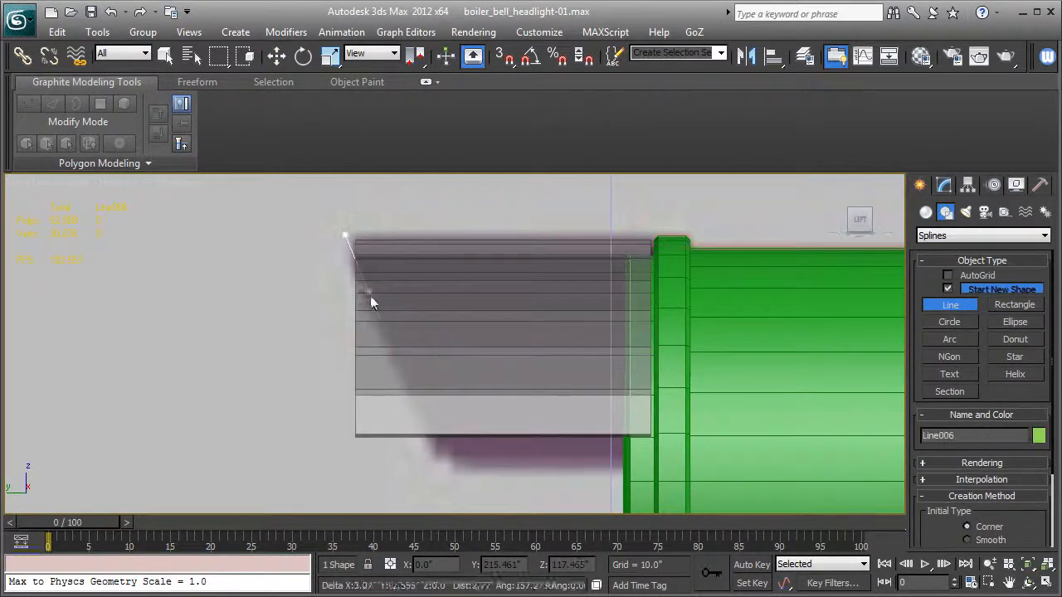
click(456, 472)
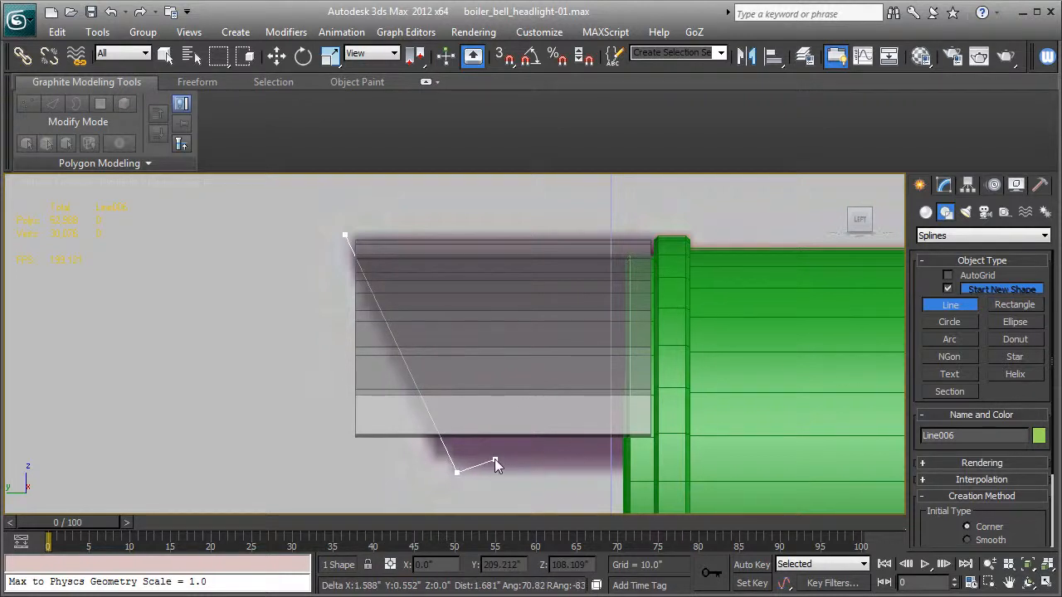
right_click(496, 460)
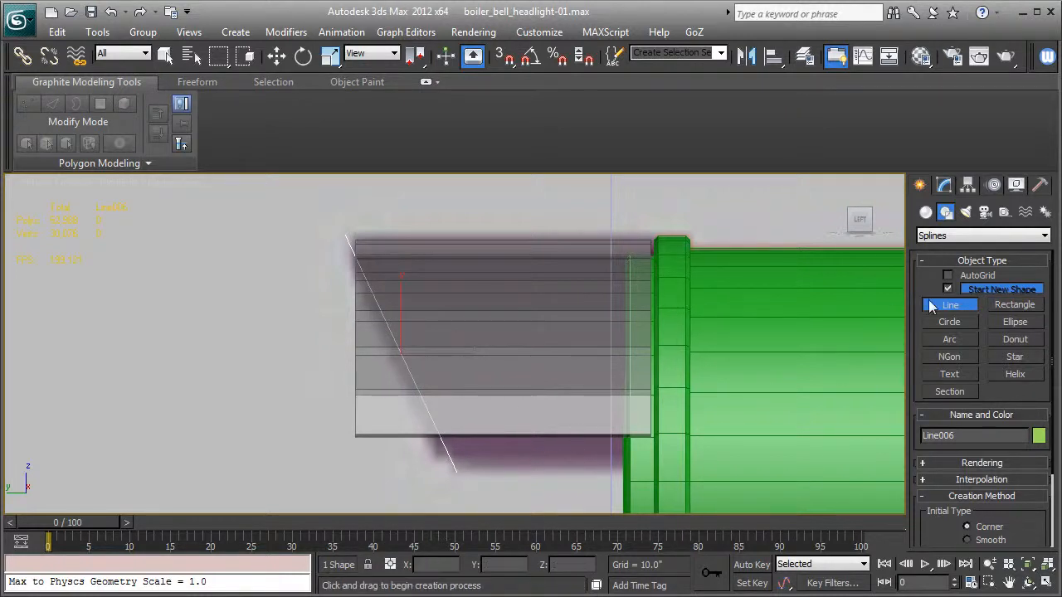
click(943, 189)
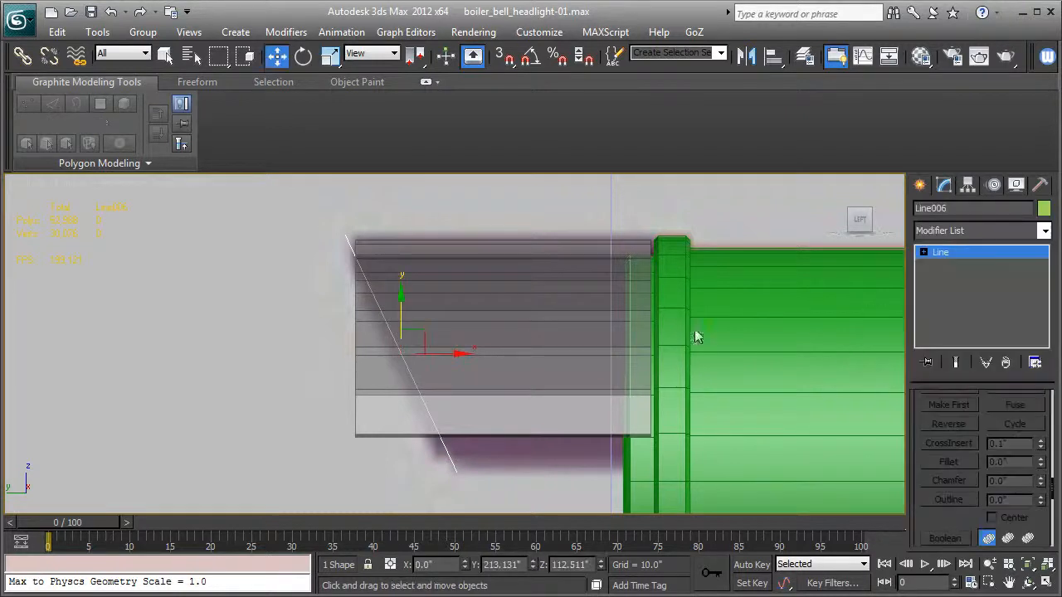
- Select light_shade-01 at vertex level and move its topmost front vertices forward onto the slanted guide line
middle_drag(517, 331, 524, 341)
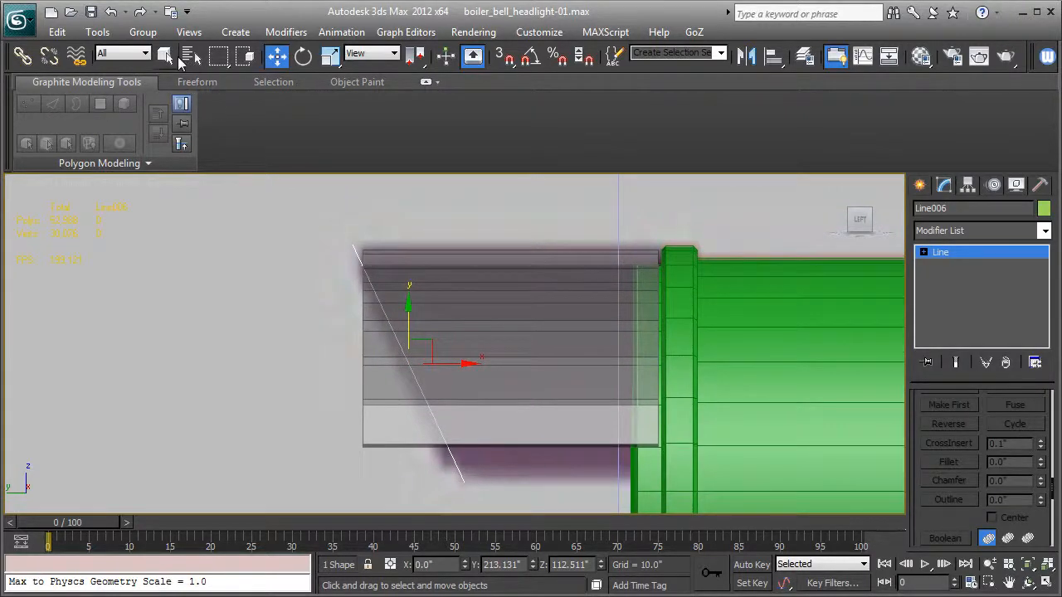
click(165, 55)
click(522, 310)
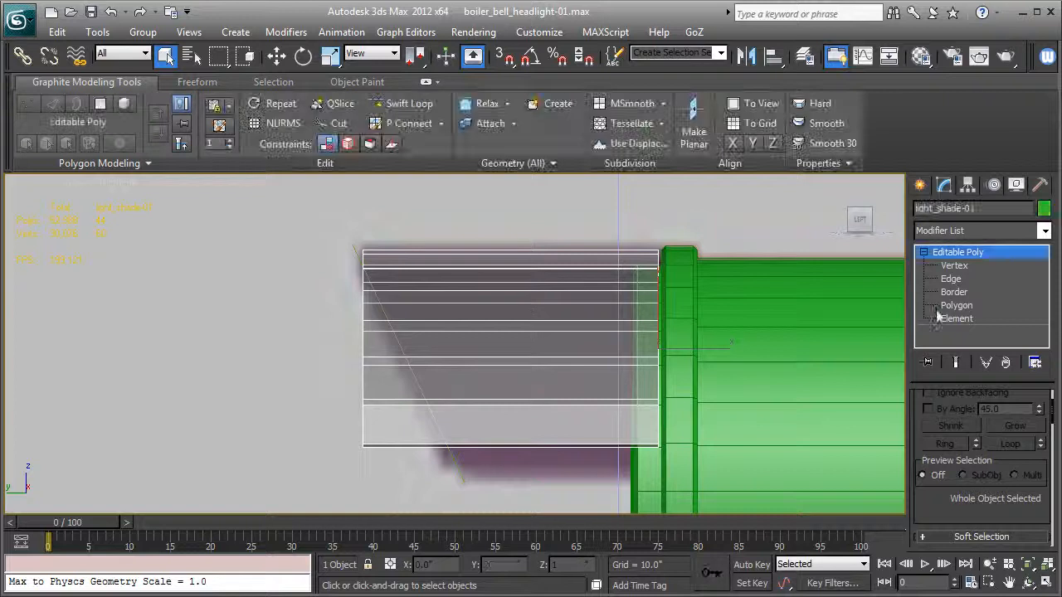
click(954, 266)
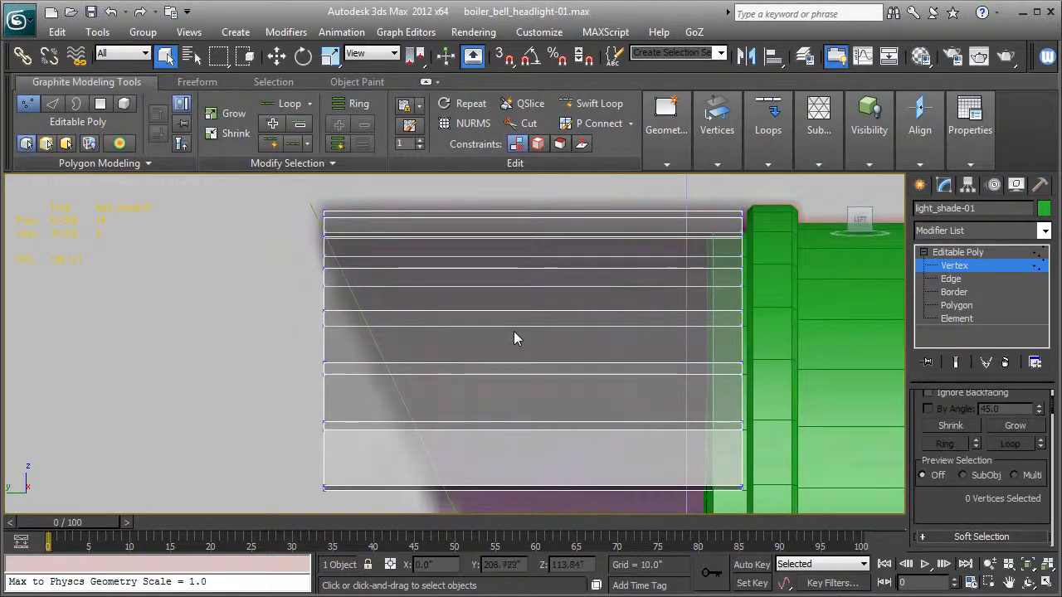
scroll(506, 332, up, 2)
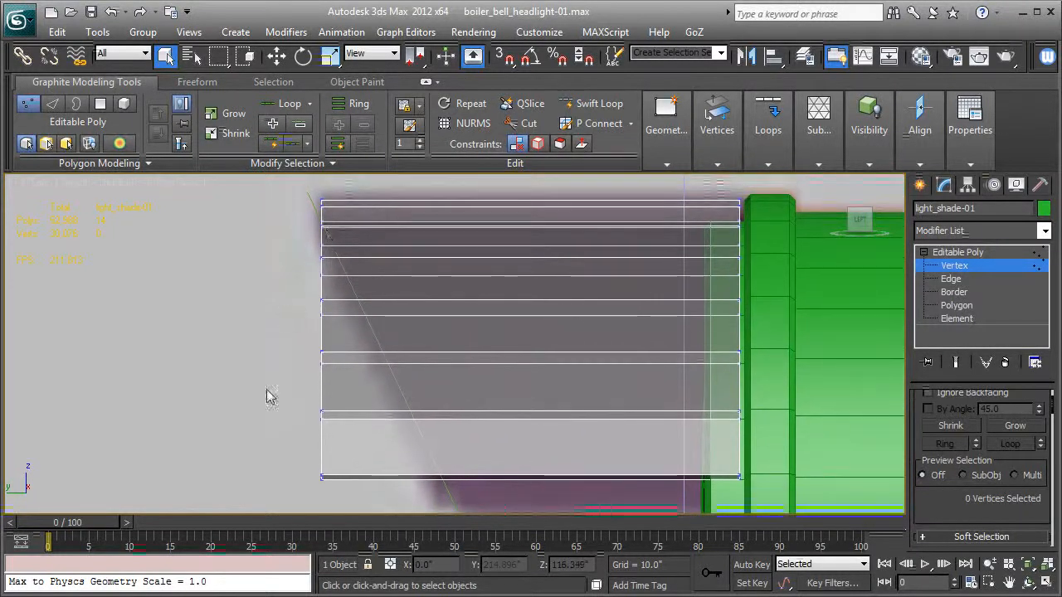
scroll(327, 357, up, 3)
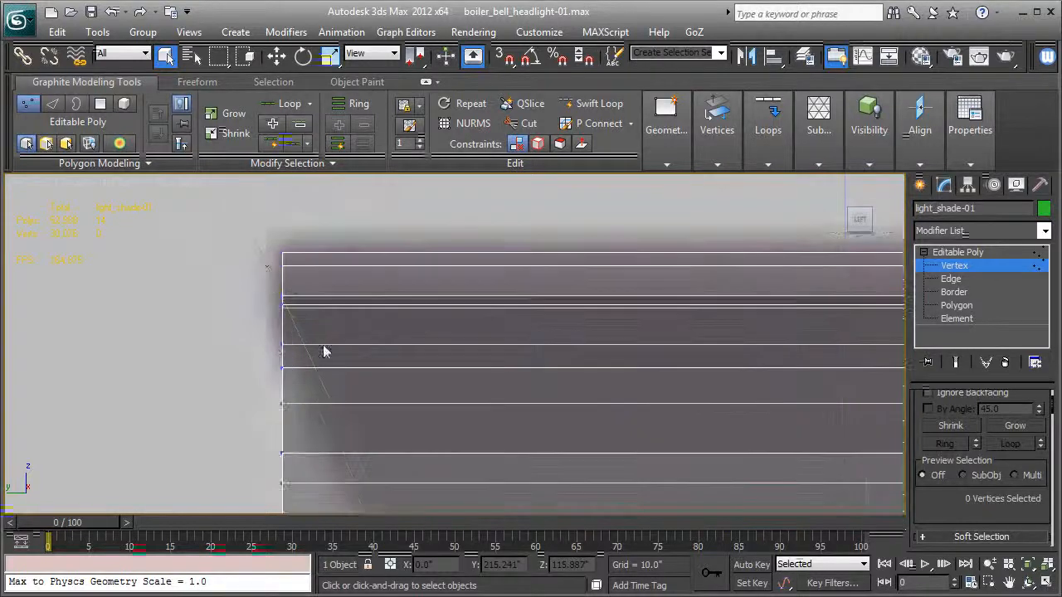
drag(232, 240, 323, 282)
click(276, 58)
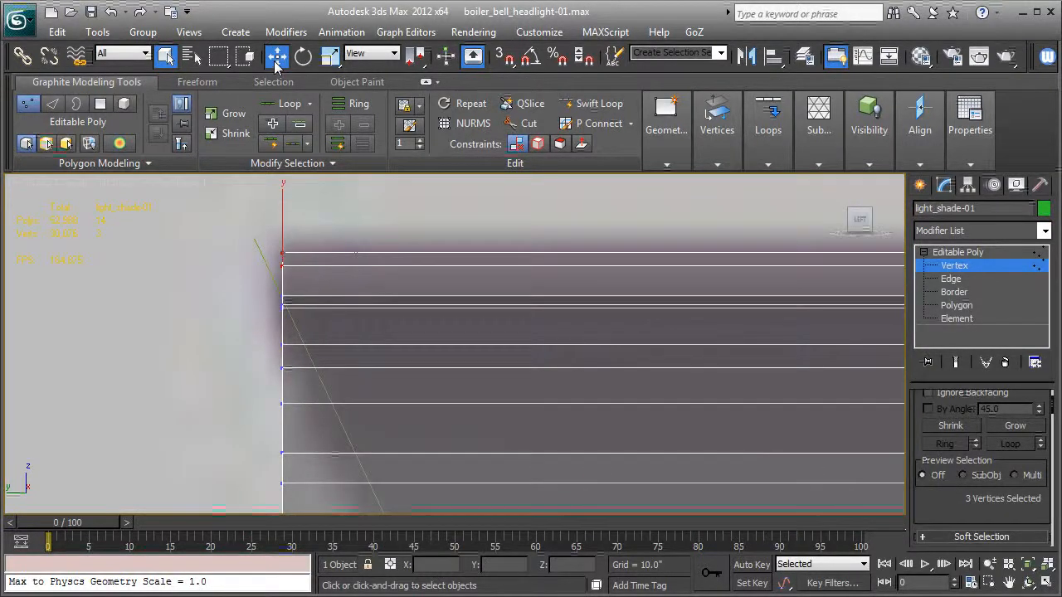
drag(339, 262, 308, 260)
- Slide the front vertices just below the topmost rows horizontally to line up with the slanted guide line
drag(296, 298, 307, 323)
scroll(307, 323, up, 3)
middle_drag(307, 324, 566, 435)
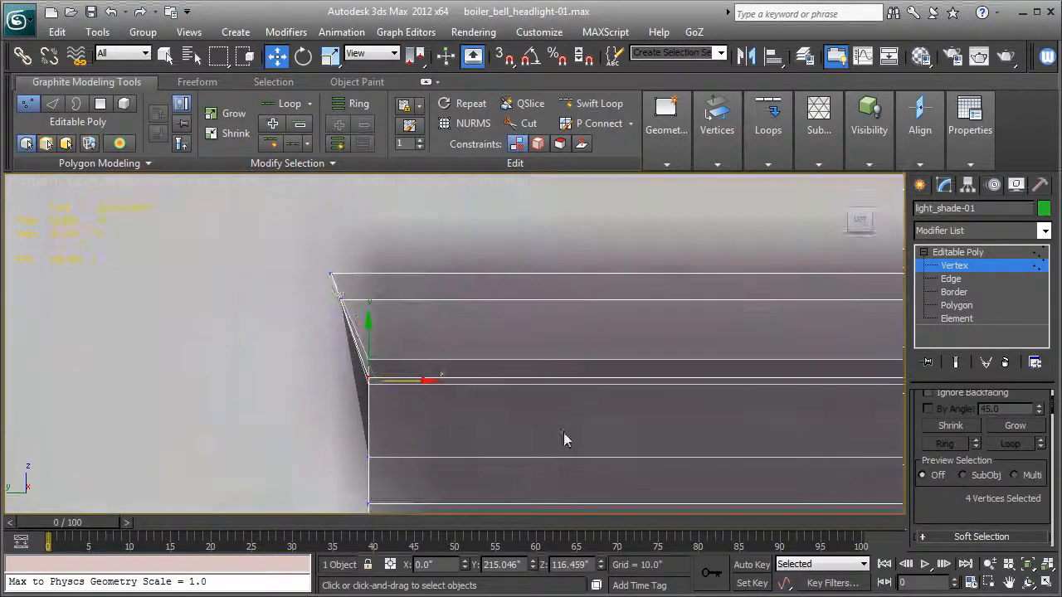
scroll(464, 397, up, 3)
drag(335, 419, 342, 419)
middle_drag(343, 418, 366, 367)
alt+drag(344, 362, 360, 377)
- Move the next two lower rows of front vertices backward along X onto the guide line
middle_drag(382, 408, 418, 229)
drag(264, 296, 333, 361)
drag(356, 320, 443, 321)
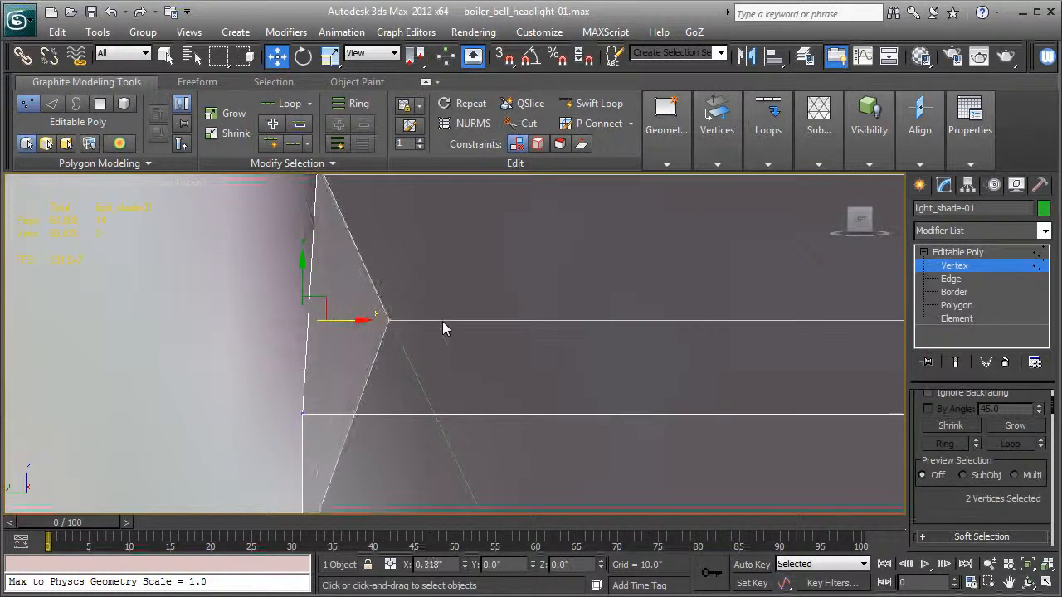
drag(293, 389, 491, 419)
scroll(945, 470, up, 3)
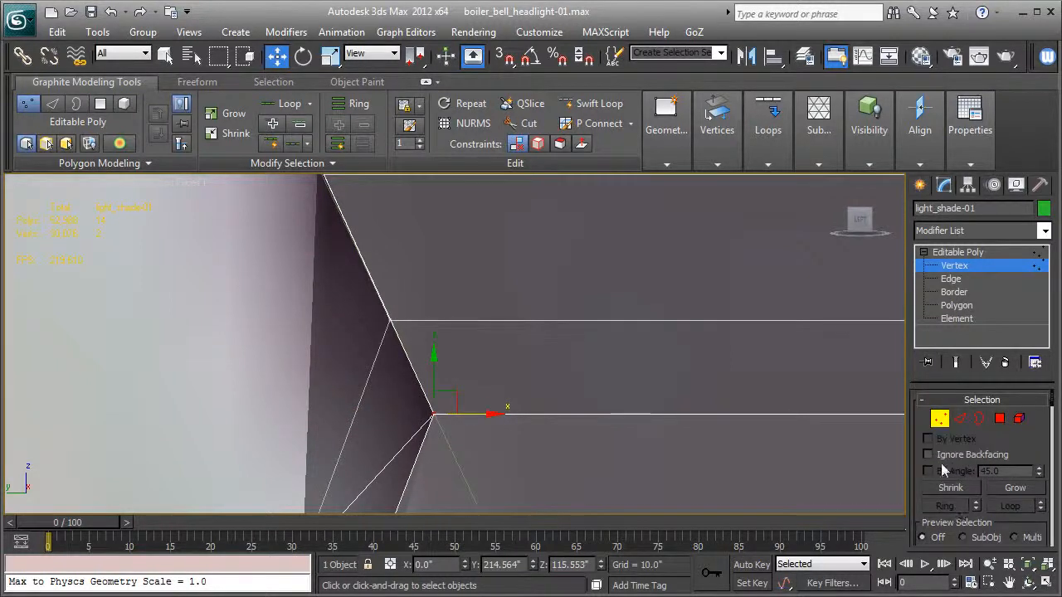
- Move the next two rows of front vertices backward along X onto the slanted guide line
middle_drag(442, 427, 419, 283)
click(281, 413)
drag(322, 416, 521, 415)
middle_drag(524, 439, 520, 241)
drag(205, 397, 572, 409)
middle_drag(523, 447, 468, 290)
- Select the front vertices in the rows around the shade's mid-height and slide them backward along X to the guide line
drag(166, 344, 308, 408)
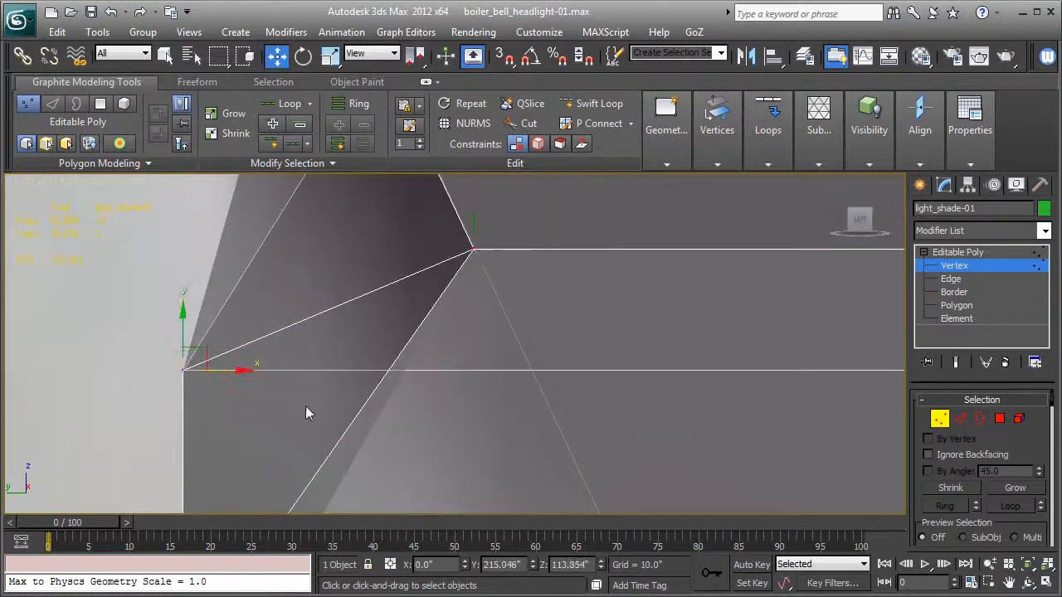
drag(253, 382, 583, 396)
middle_drag(583, 396, 306, 332)
drag(184, 355, 328, 390)
drag(291, 360, 532, 359)
drag(226, 388, 540, 414)
- Align the lowest rows of front vertices with the guide line along X and leave vertex level
middle_drag(541, 445, 457, 268)
drag(88, 383, 557, 423)
drag(144, 424, 573, 463)
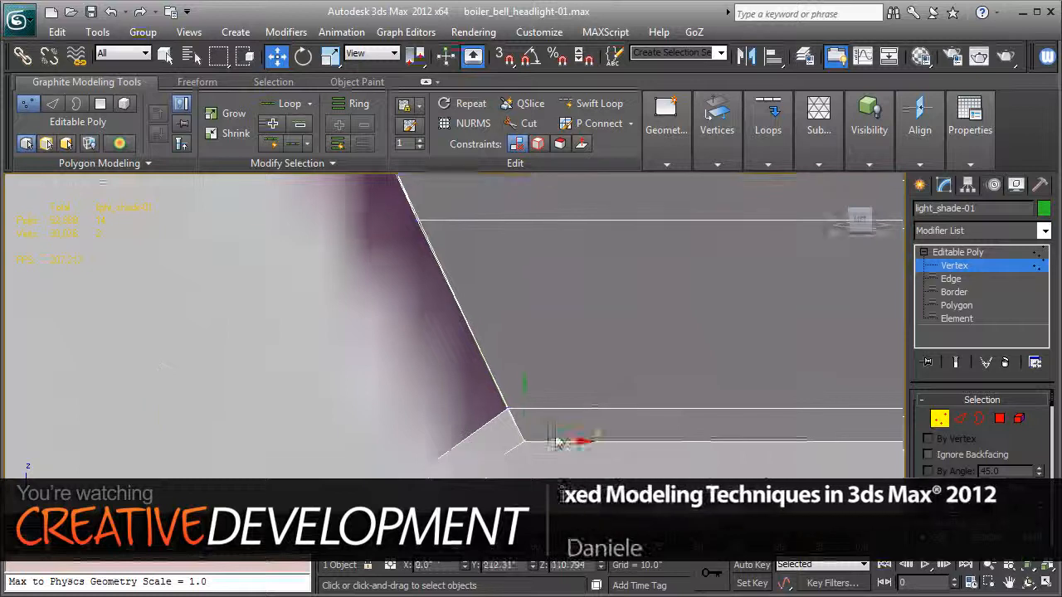
middle_drag(570, 461, 514, 264)
drag(208, 469, 554, 508)
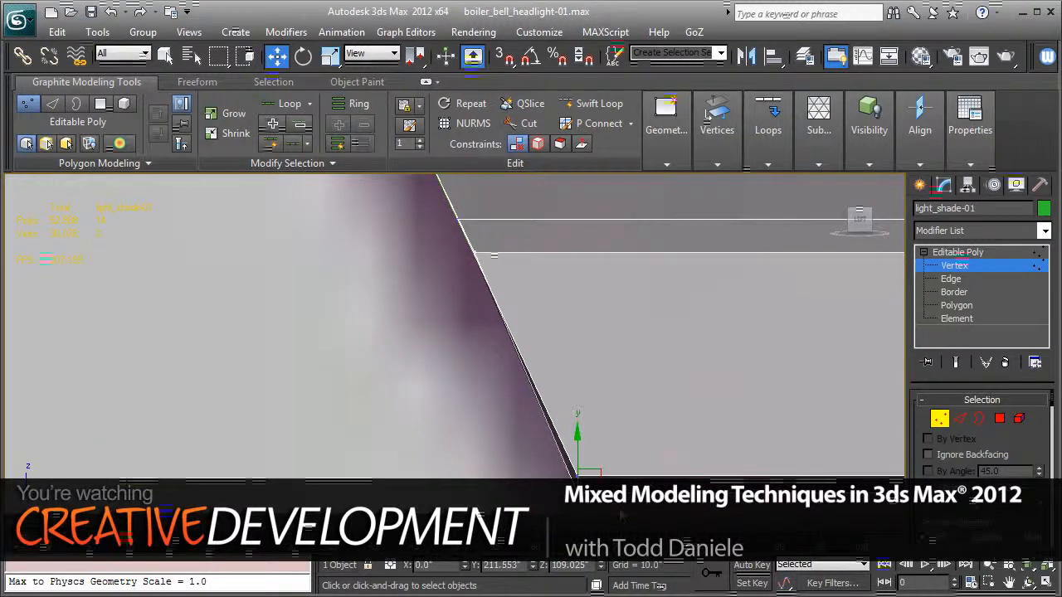
scroll(621, 439, down, 5)
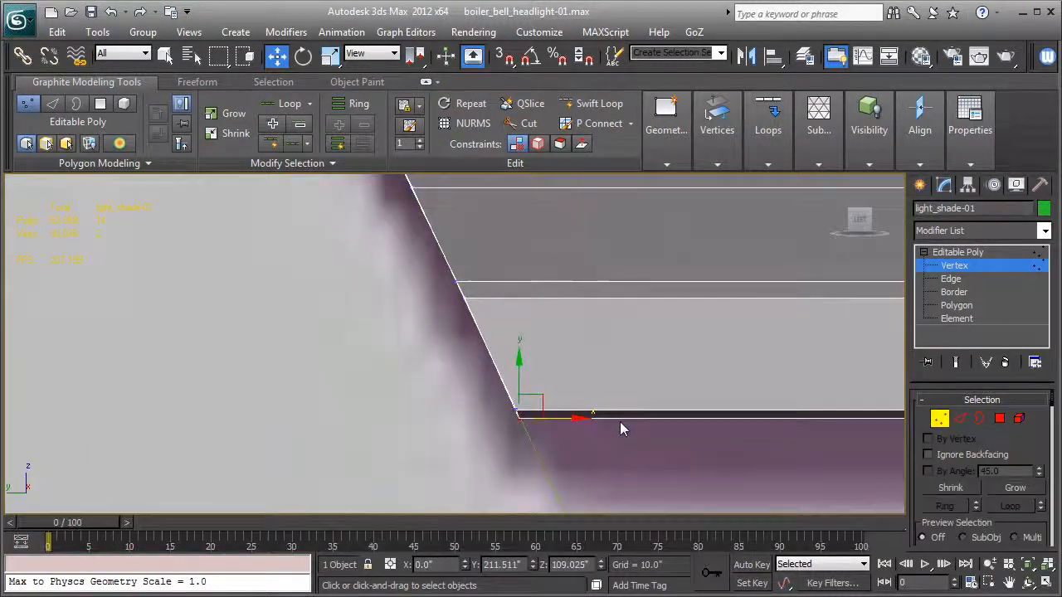
middle_drag(618, 384, 517, 448)
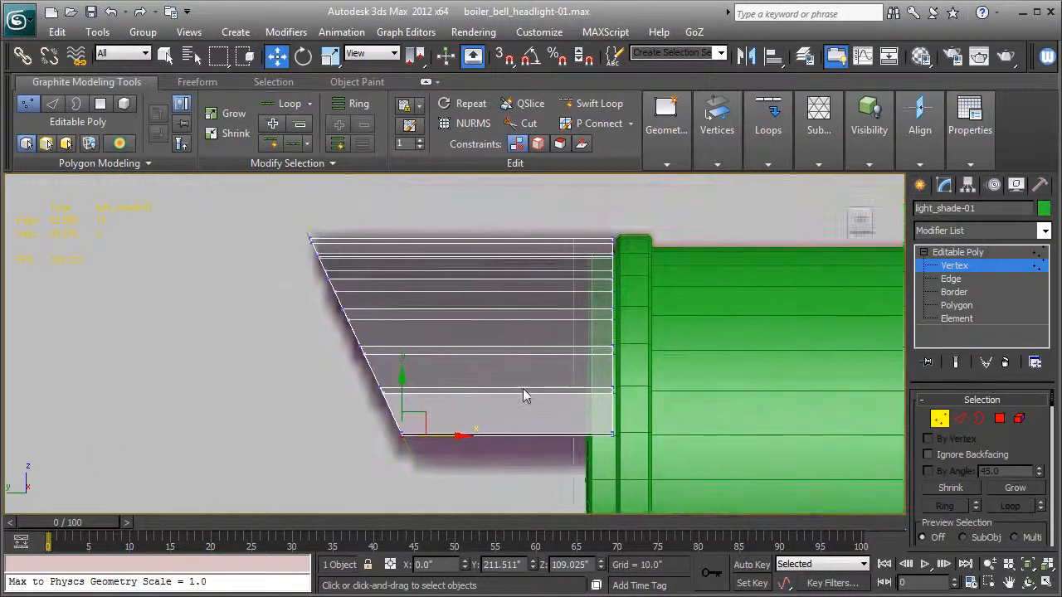
click(949, 253)
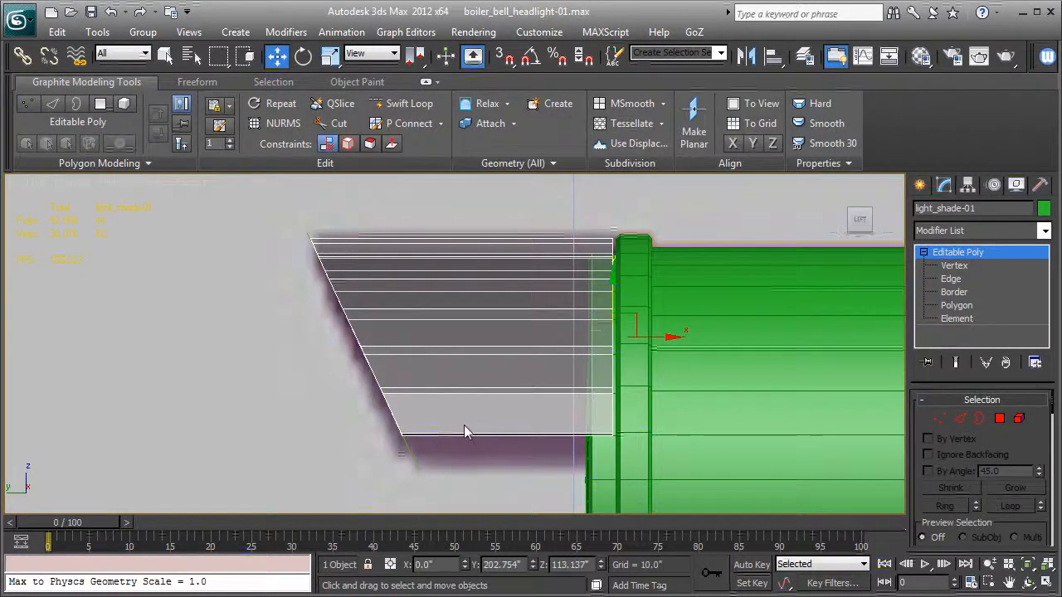
- Switch to a perspective view, turn off the shade's see-through display and hide the edged faces
key(p)
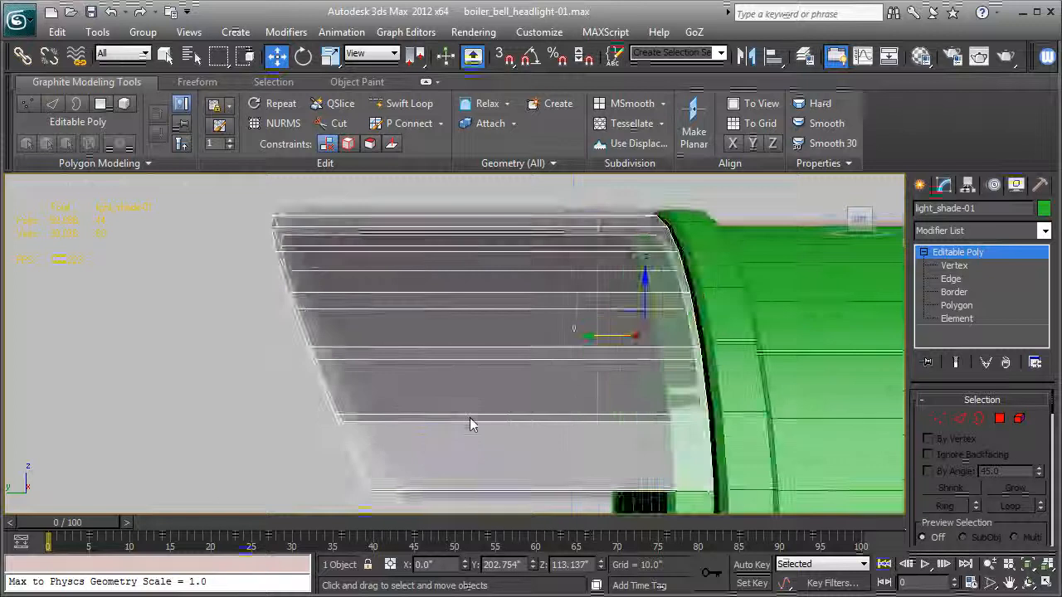
scroll(470, 422, up, 2)
scroll(429, 413, down, 2)
scroll(431, 406, down, 4)
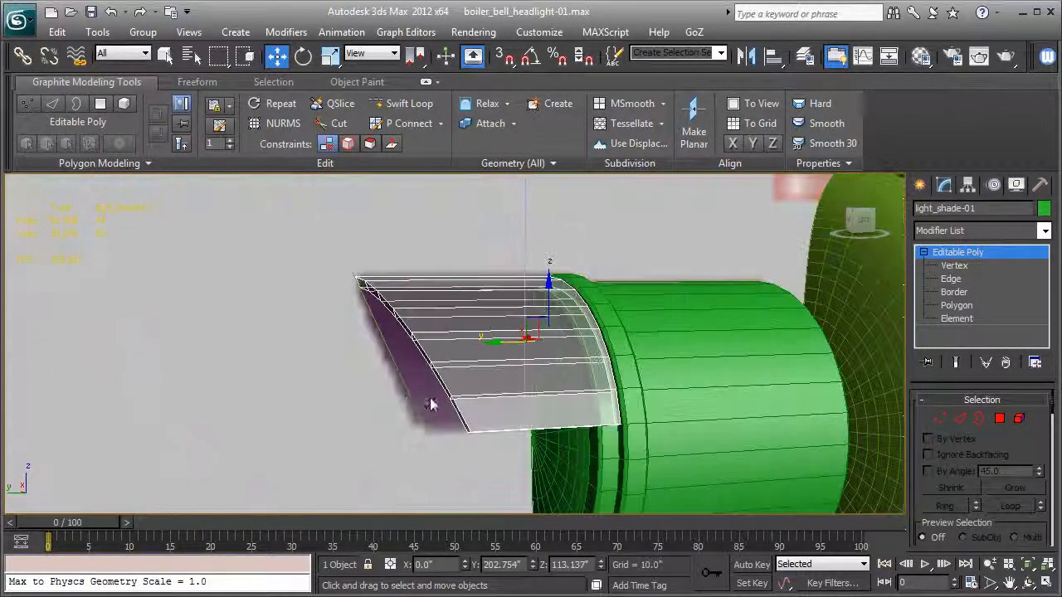
mouse_move(406, 397)
alt+middle_down()
mouse_move(583, 392)
mouse_move(419, 395)
mouse_move(397, 407)
alt+middle_up()
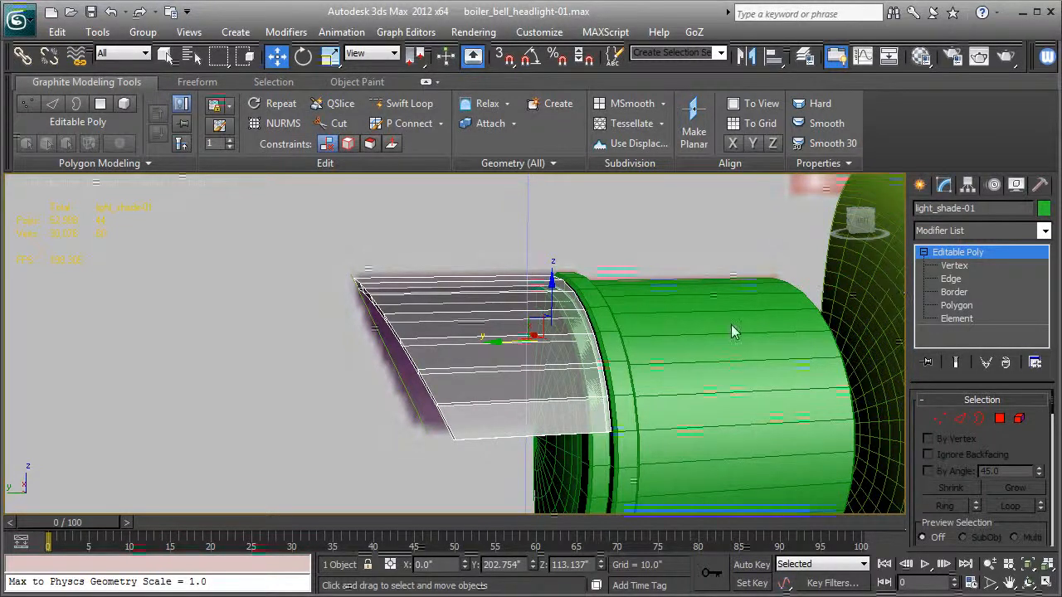
key(alt+x)
mouse_move(546, 335)
alt+middle_down()
mouse_move(672, 324)
mouse_move(564, 332)
alt+middle_up()
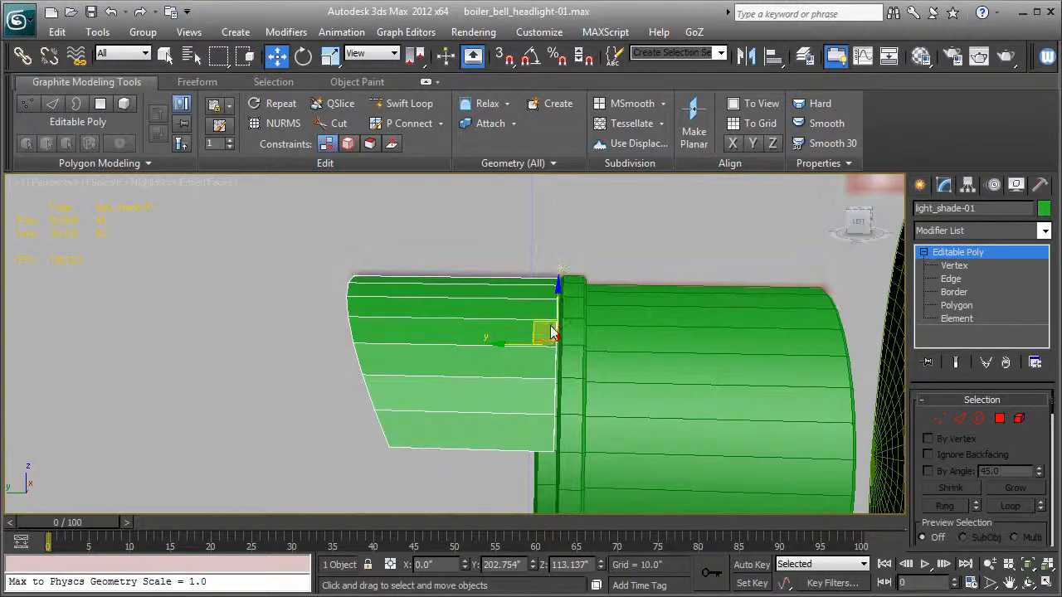
key(F4)
mouse_move(517, 373)
alt+middle_down()
mouse_move(652, 340)
mouse_move(514, 372)
alt+middle_up()
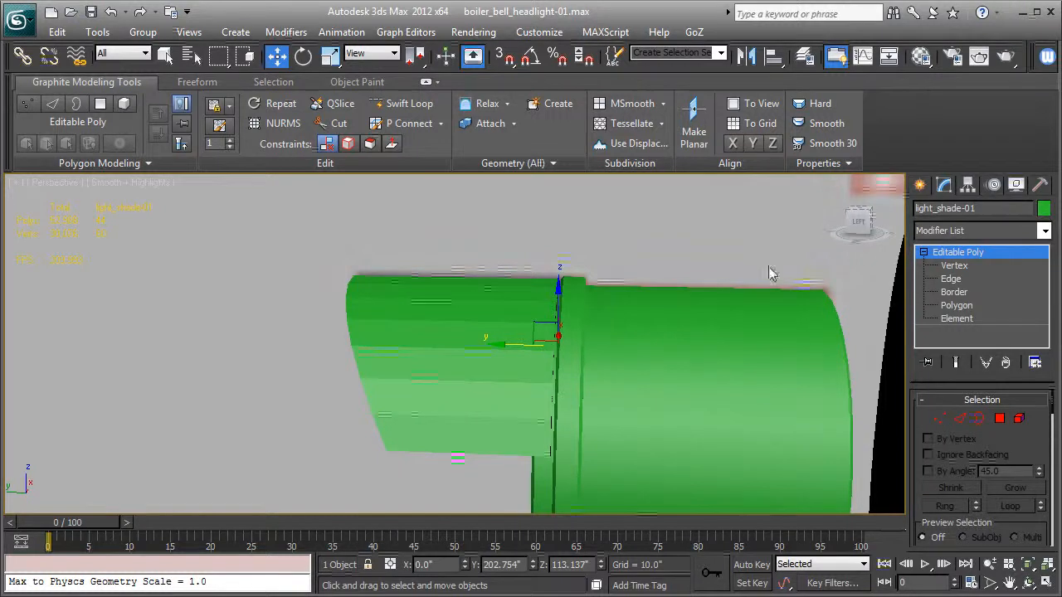
- Center the pivot of light_shade-01 to the object and shift the shade slightly back along Y to 208.881"
click(967, 185)
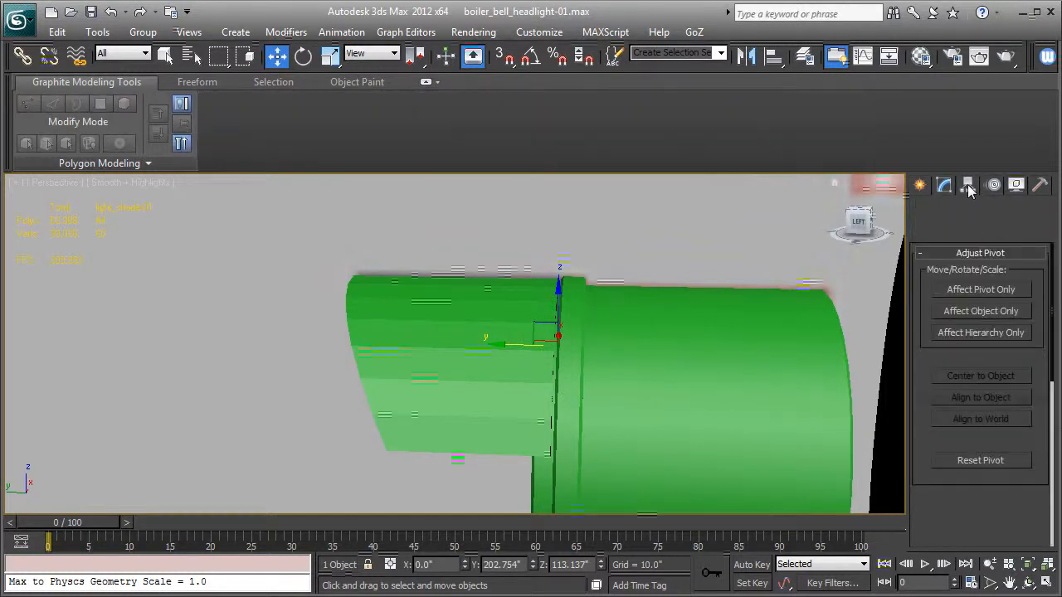
click(954, 295)
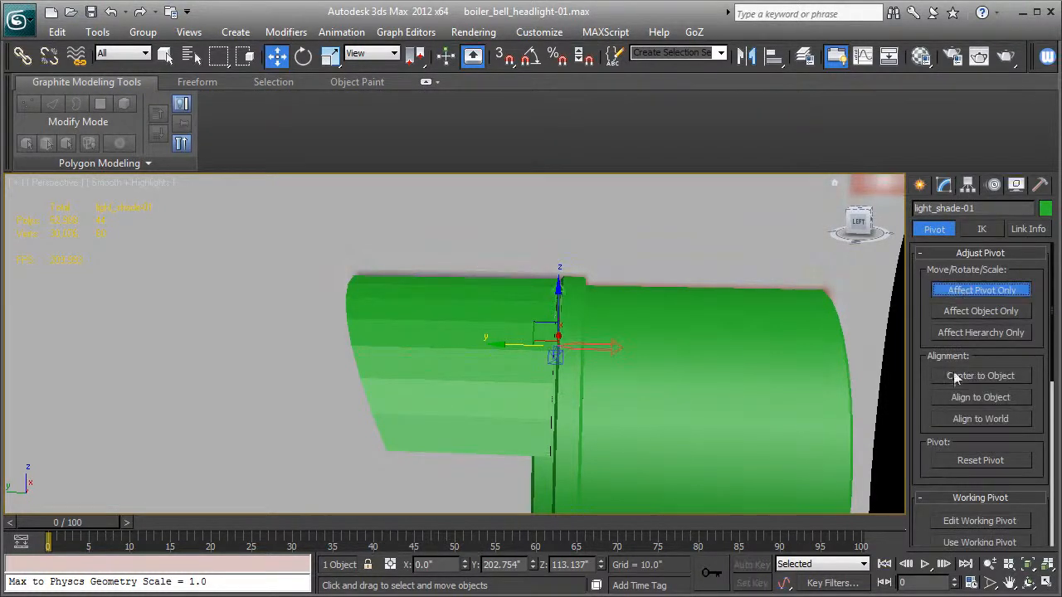
click(955, 376)
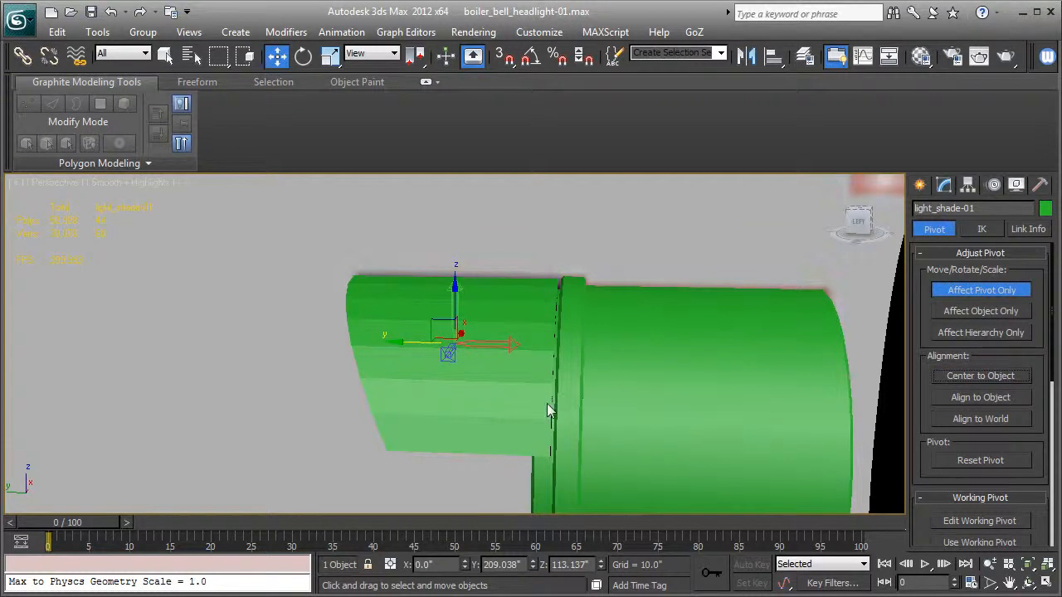
click(938, 295)
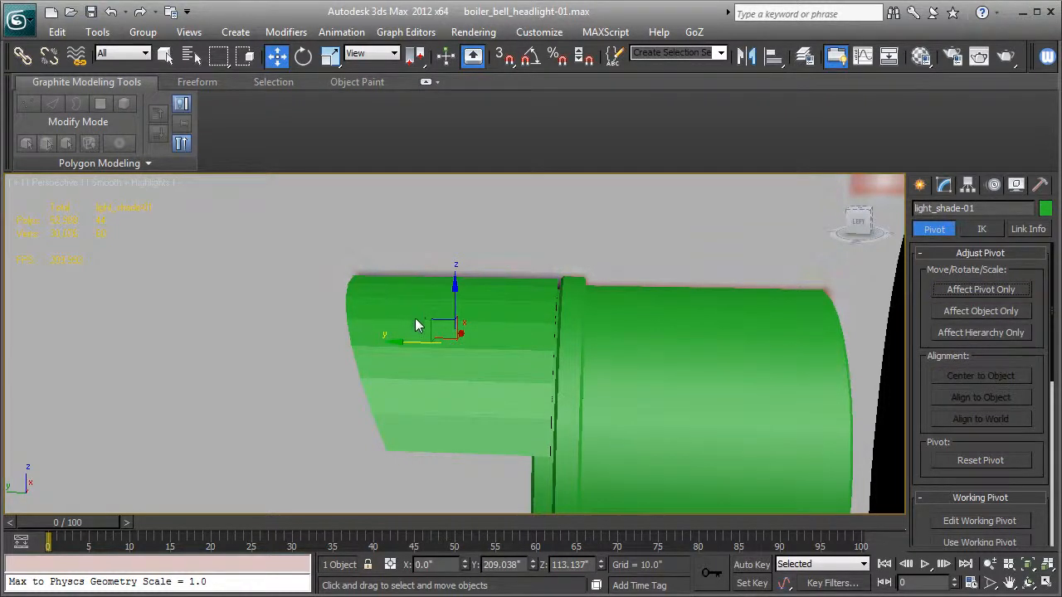
drag(404, 340, 406, 341)
alt+middle_drag(406, 338, 455, 336)
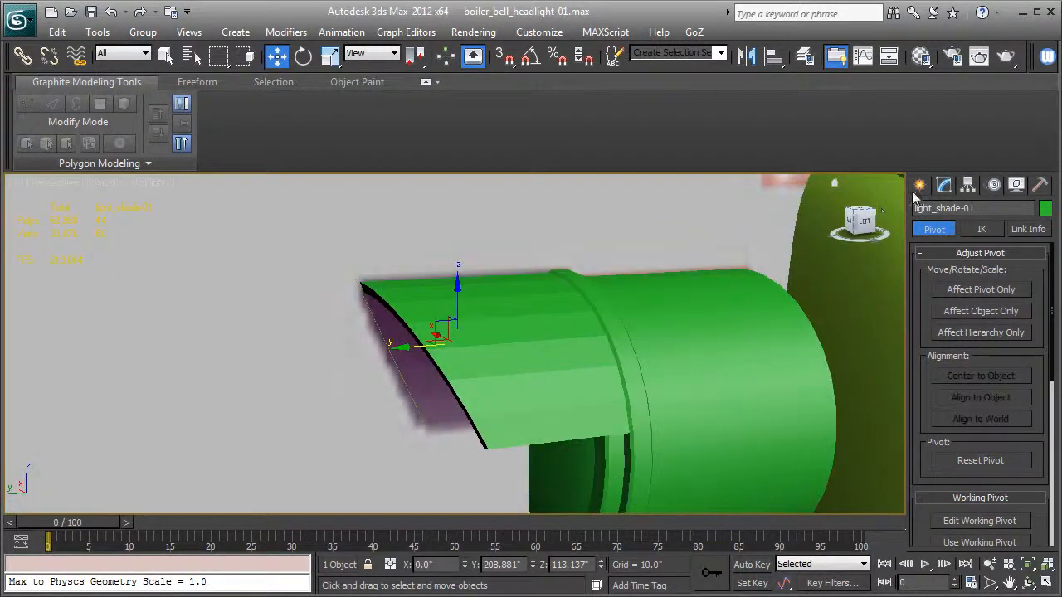
- Add an Edit Poly modifier to light_shade-01 and show edged faces
click(944, 185)
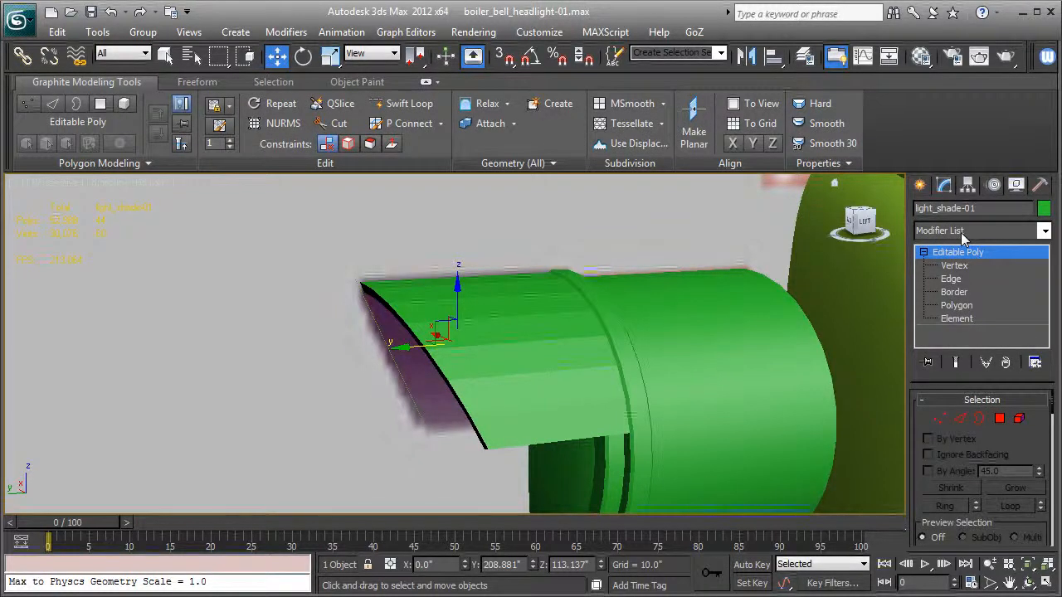
click(962, 235)
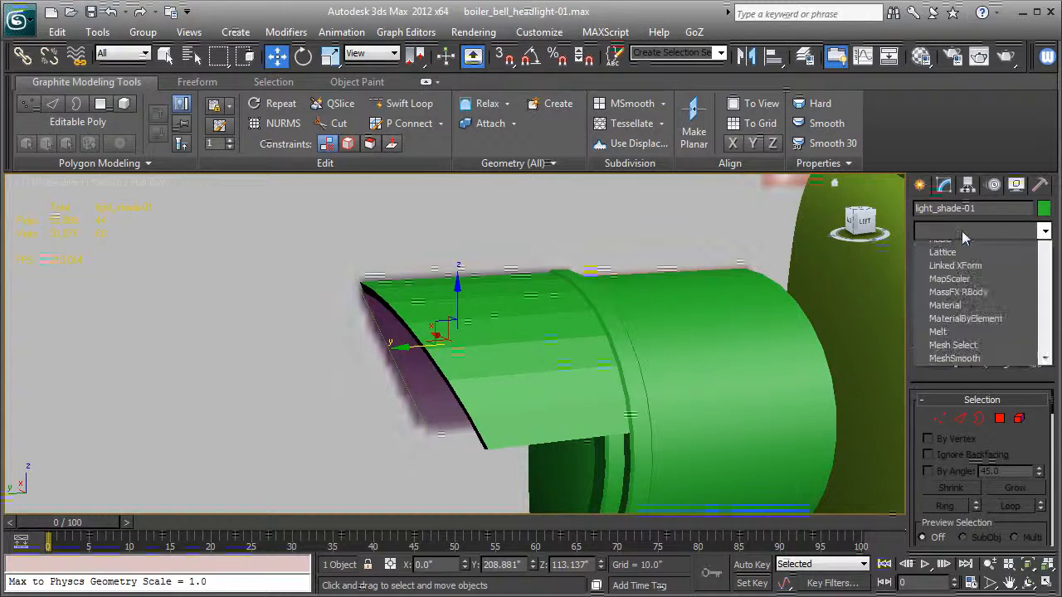
key(e)
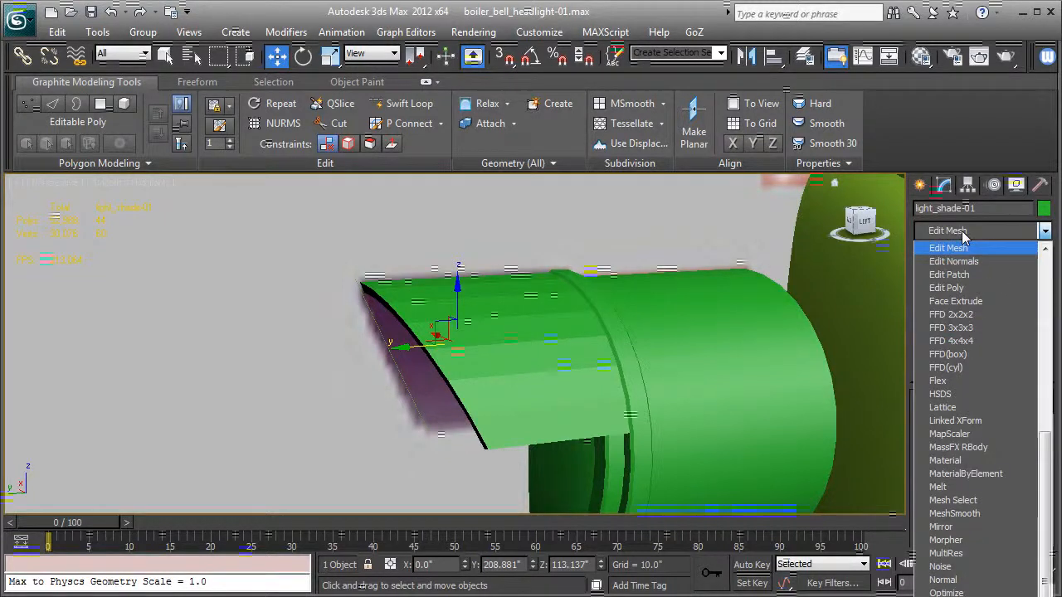
click(965, 287)
scroll(516, 317, up, 5)
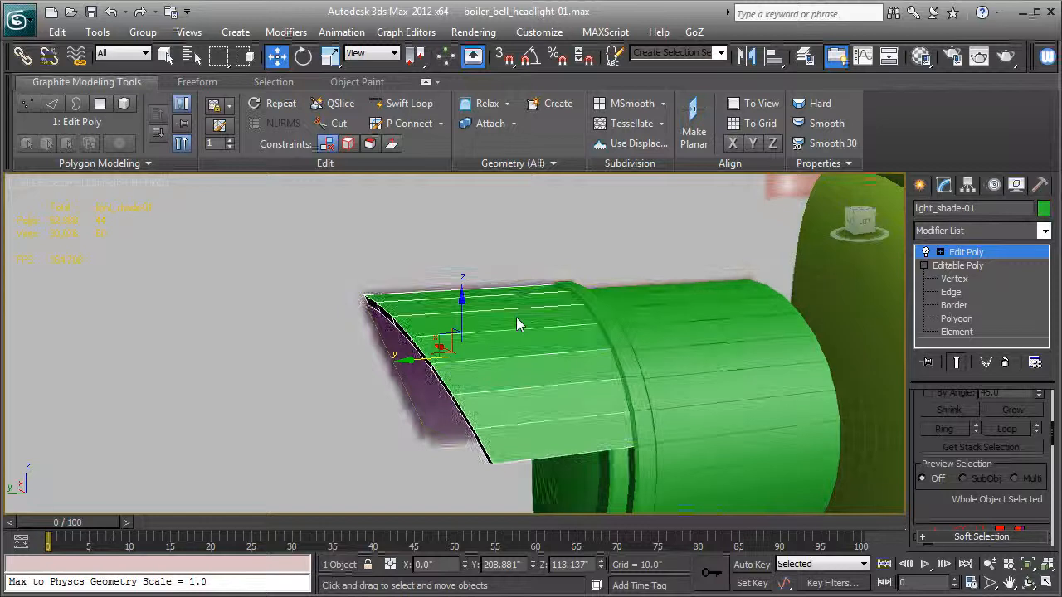
- Select the inner and outer edge loops of the shade's front rim and chamfer them by 0.163" with 1 segment
click(940, 252)
click(967, 279)
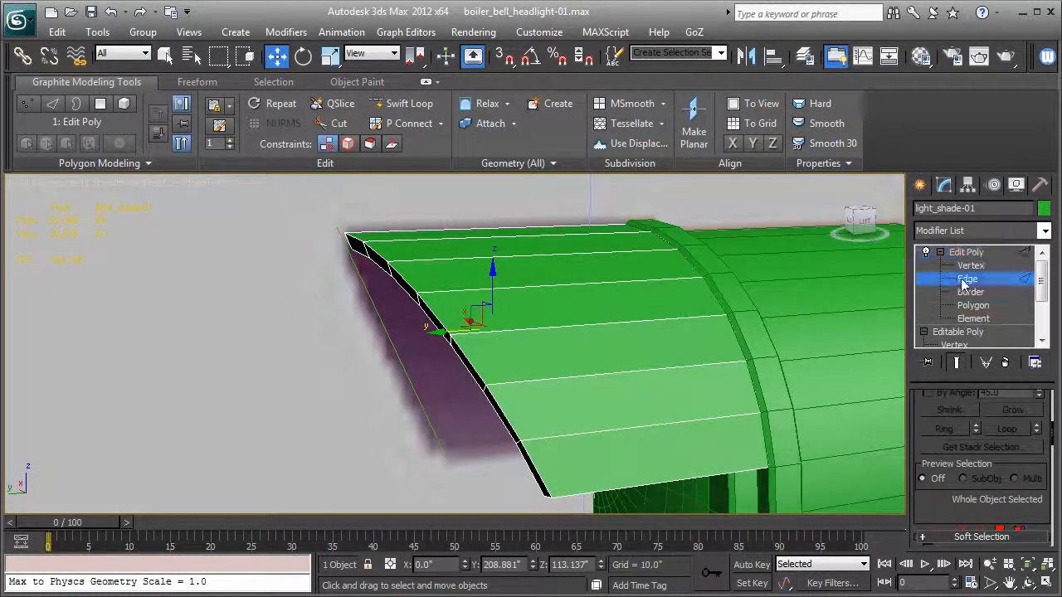
click(473, 375)
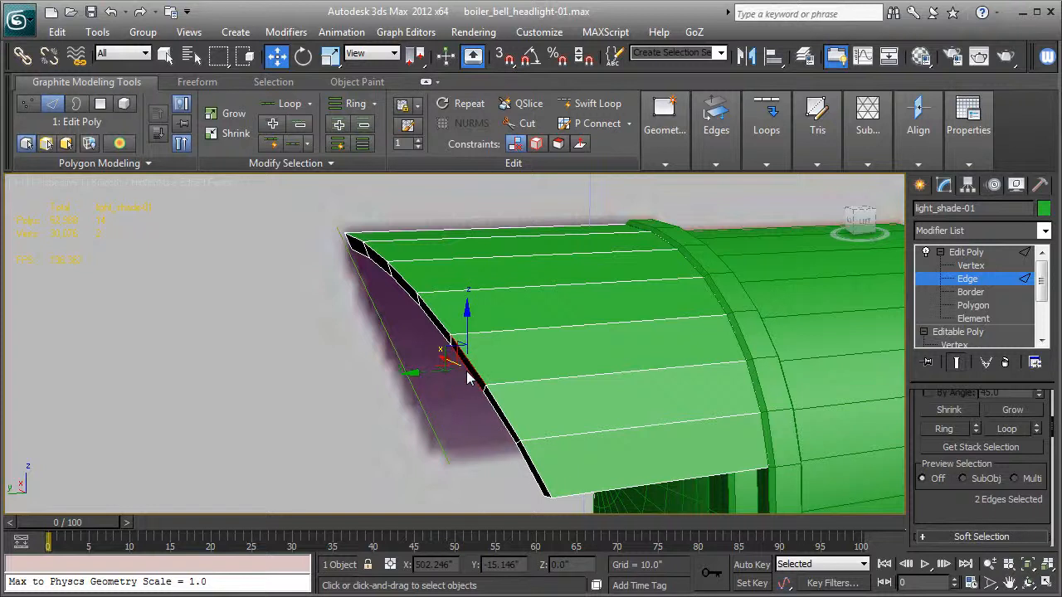
key(alt+l)
alt+middle_drag(307, 342, 463, 395)
scroll(937, 495, down, 3)
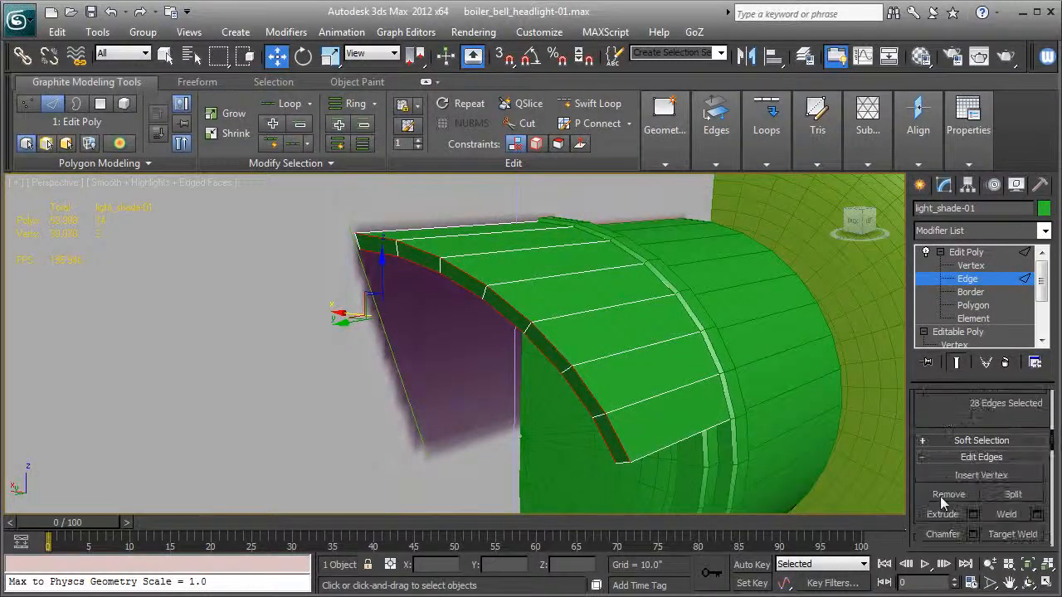
click(974, 535)
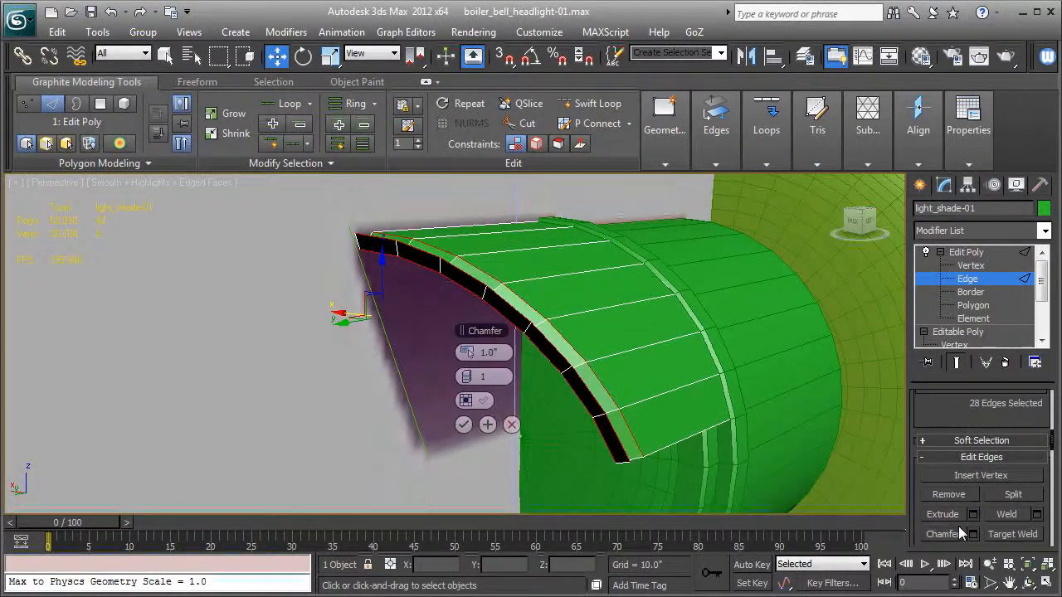
right_click(469, 354)
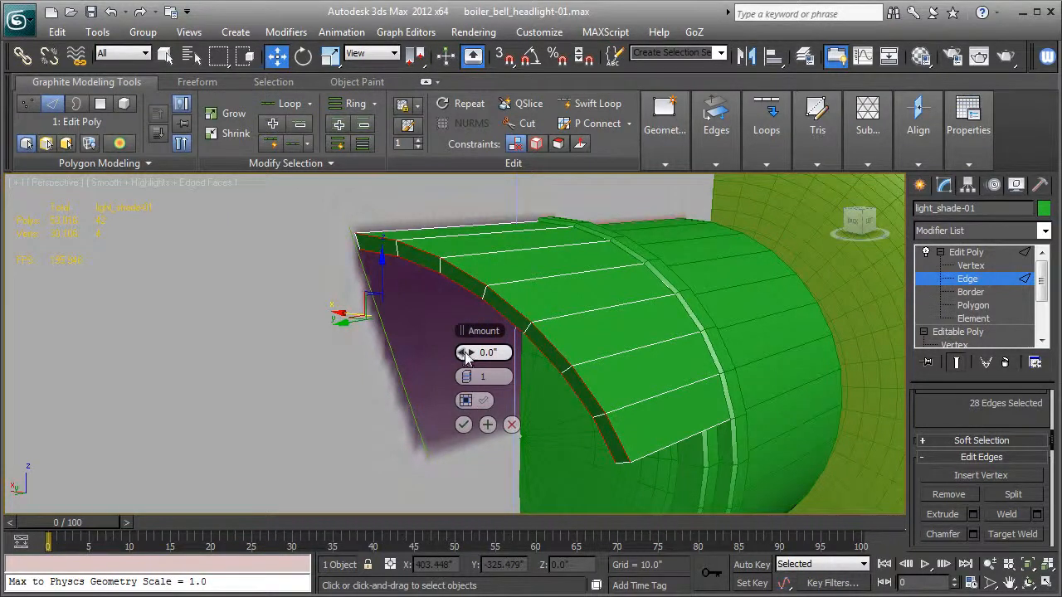
drag(468, 351, 468, 352)
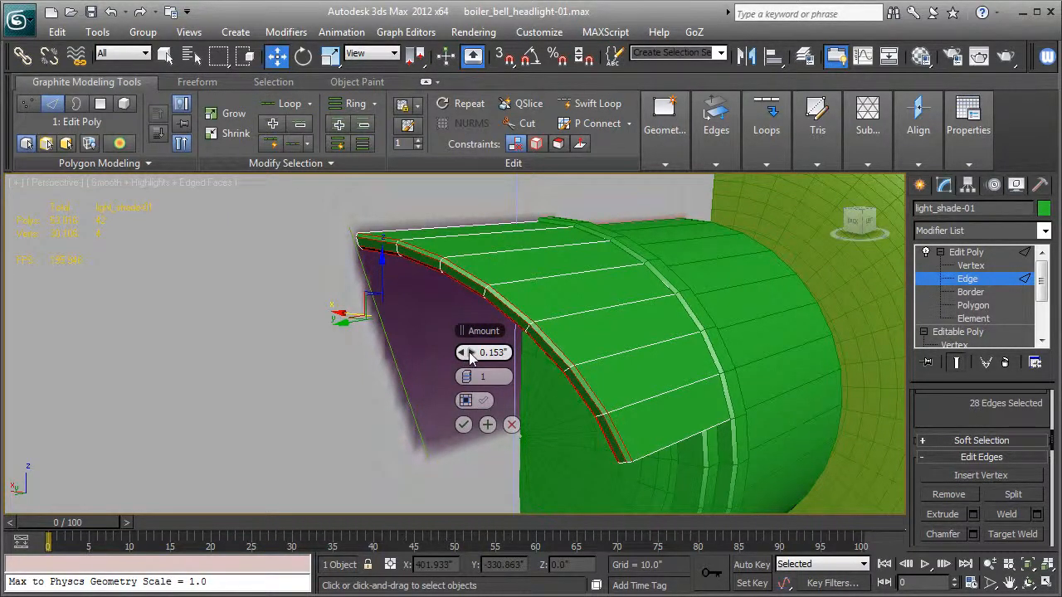
click(463, 426)
- Select the short corner edges at both lower ends of the shade's front rim
alt+middle_drag(524, 444, 514, 376)
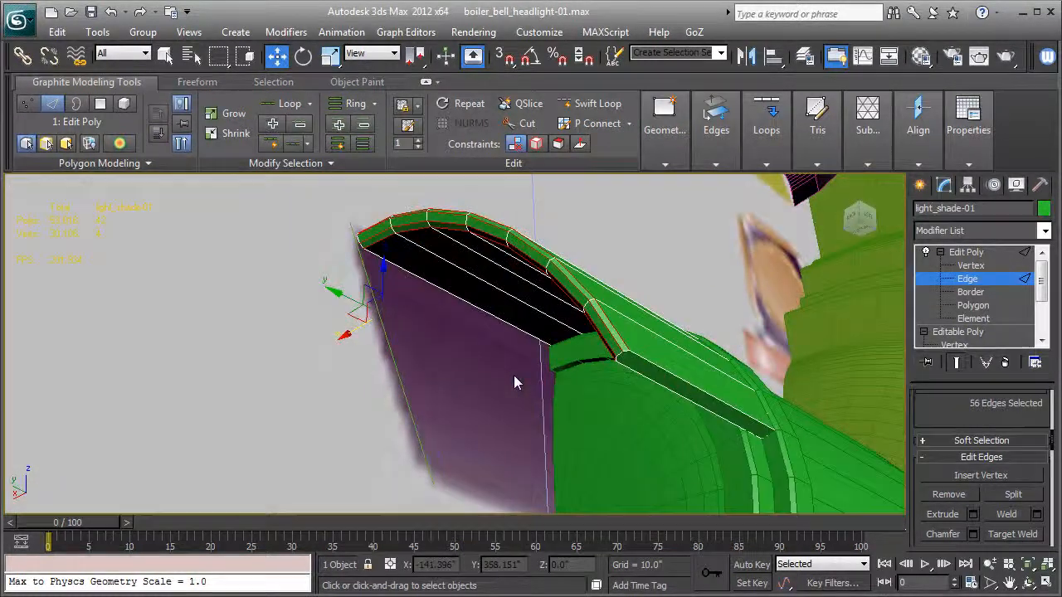
scroll(548, 370, up, 2)
click(740, 361)
ctrl+click(750, 358)
ctrl+click(727, 388)
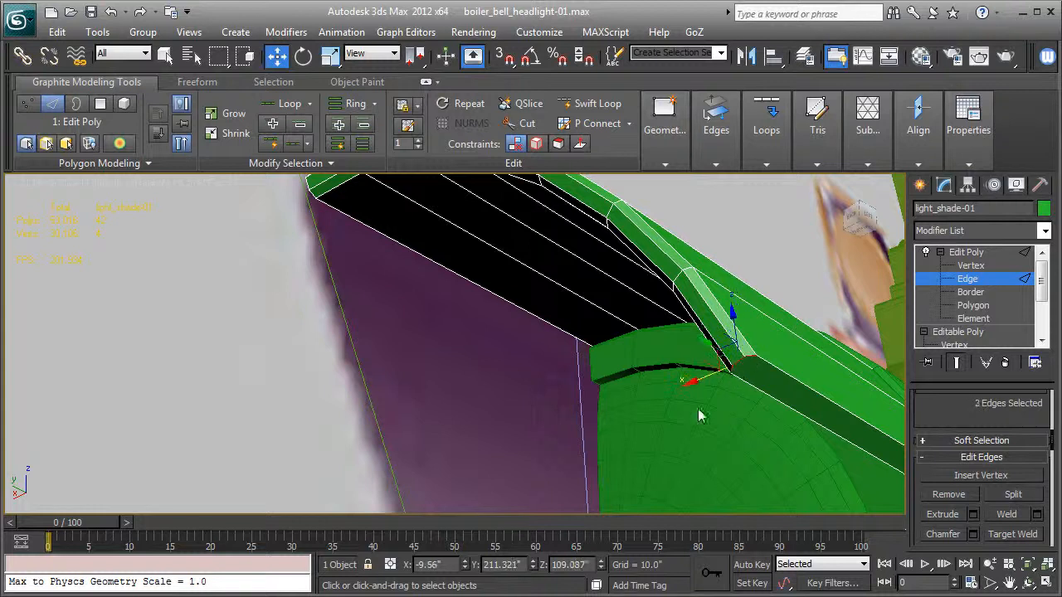
alt+middle_drag(294, 330, 456, 337)
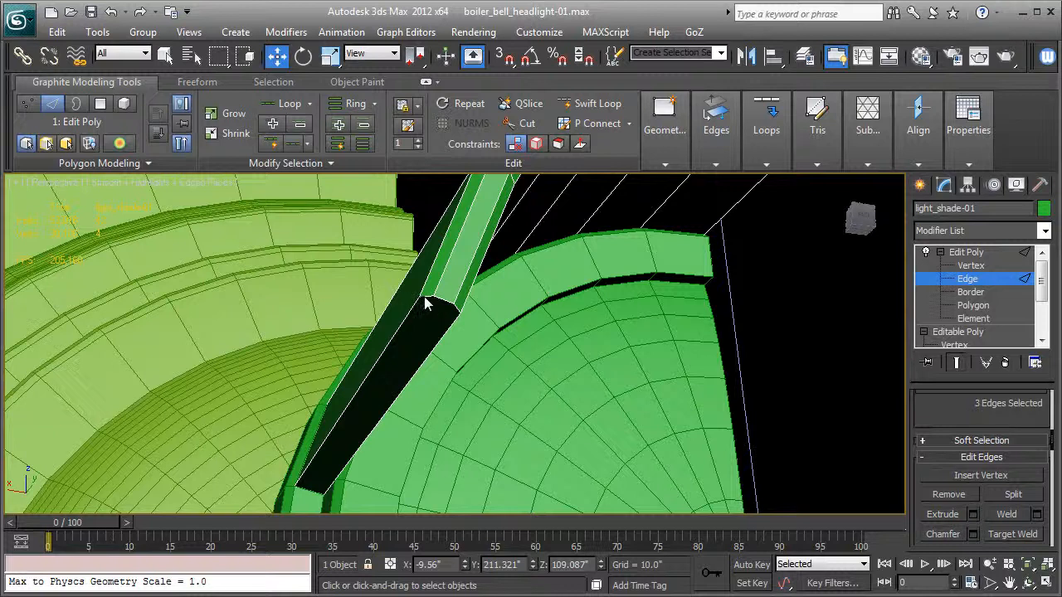
ctrl+click(425, 296)
ctrl+click(438, 297)
ctrl+click(458, 311)
- Chamfer the selected corner edges by 0.163" with 2 segments, leave edge level and frame the shade
alt+middle_drag(597, 343, 490, 385)
scroll(601, 332, down, 4)
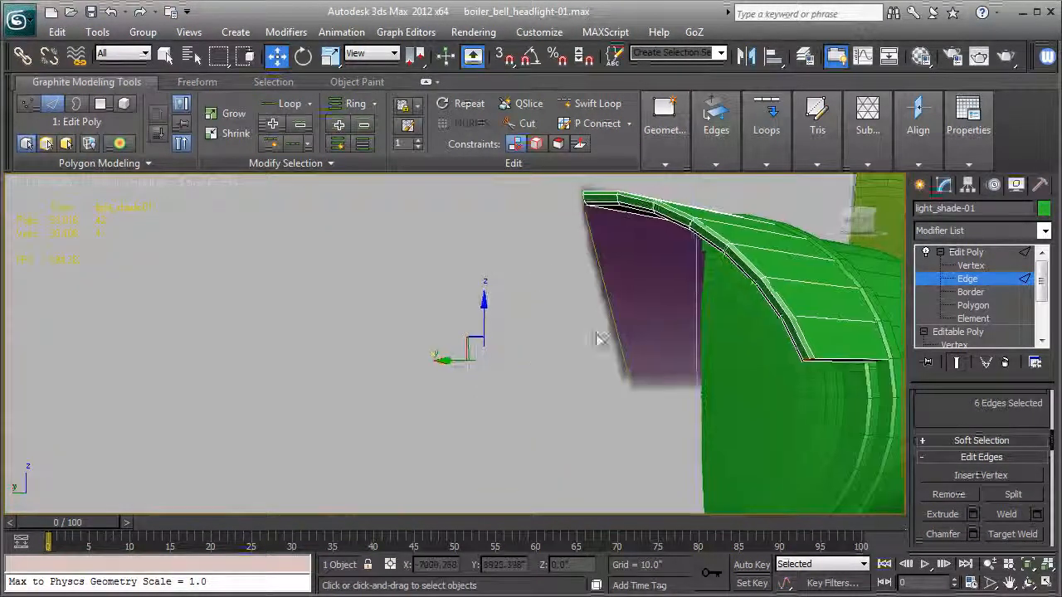
middle_drag(603, 335, 257, 318)
scroll(335, 318, up, 4)
middle_drag(342, 322, 452, 331)
scroll(967, 458, down, 2)
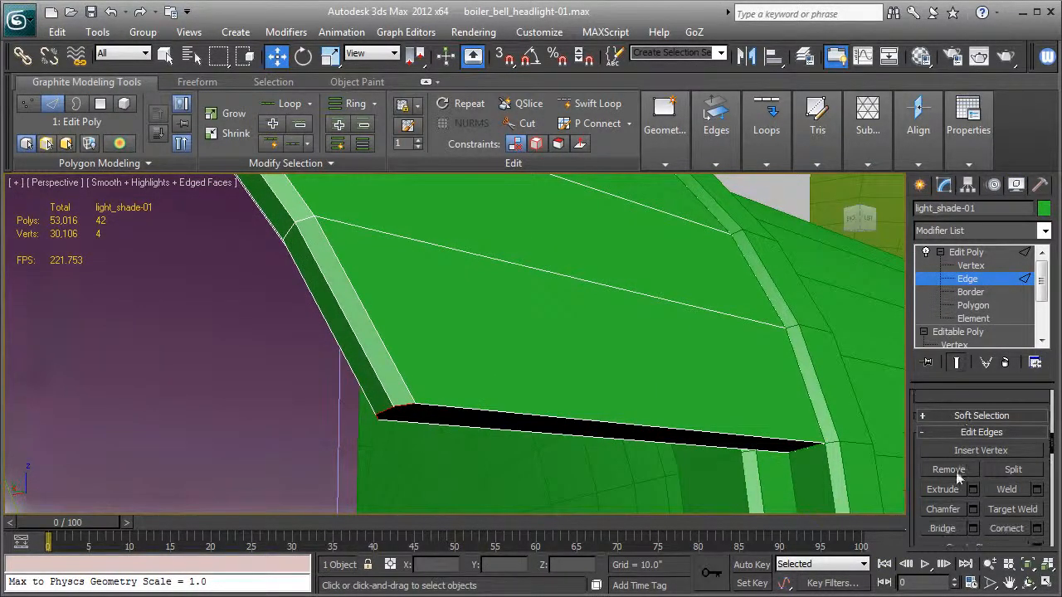
click(973, 509)
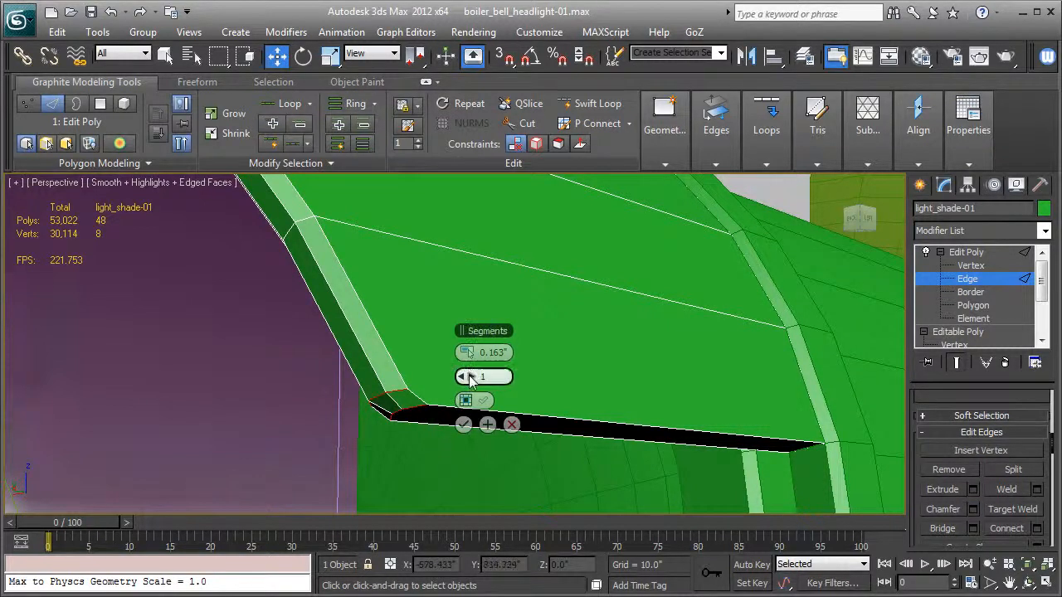
drag(470, 378, 473, 379)
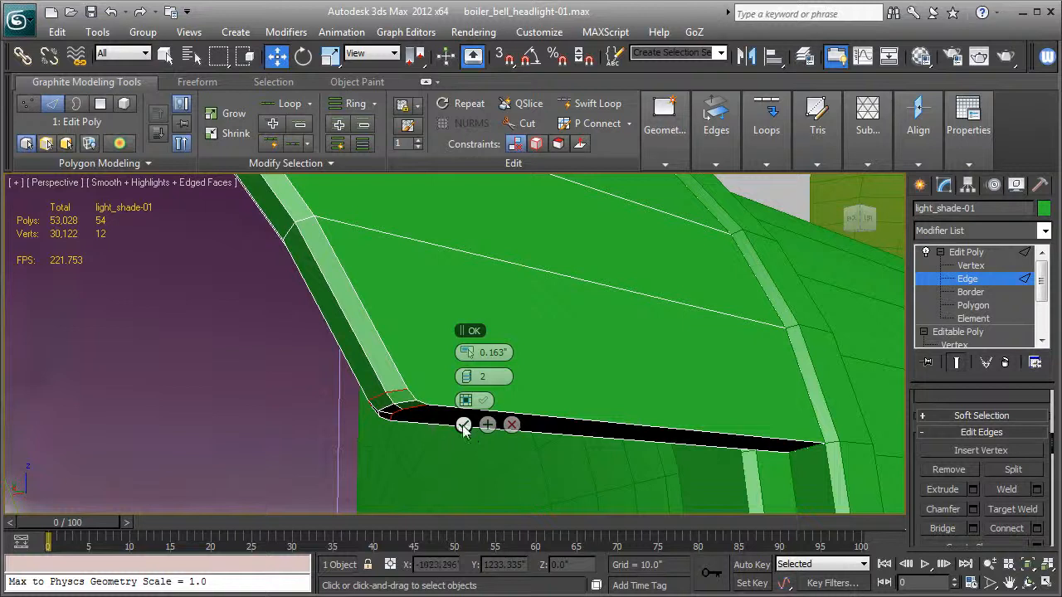
click(463, 426)
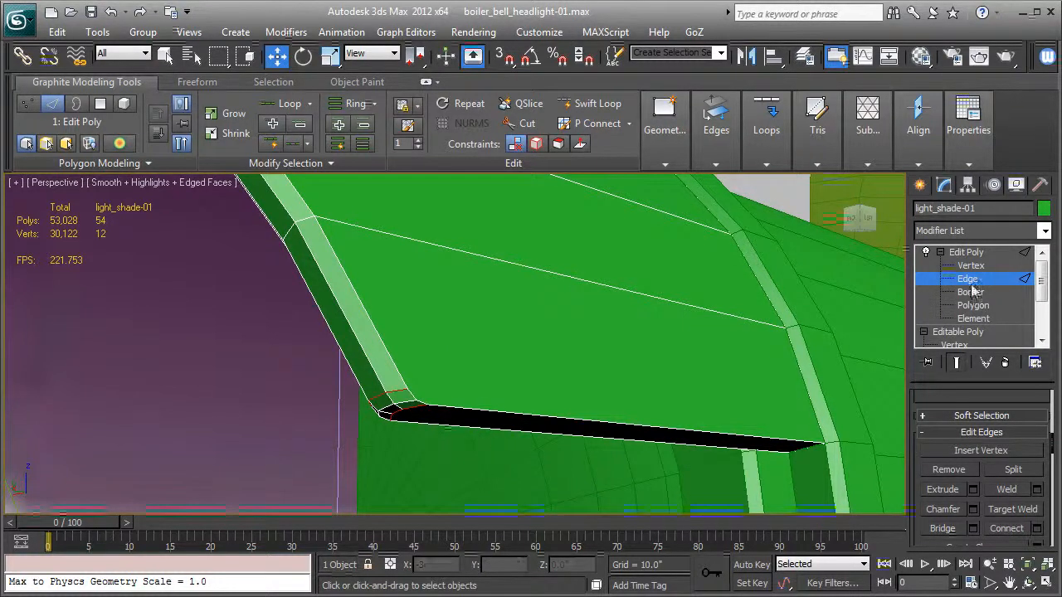
click(966, 253)
key(z)
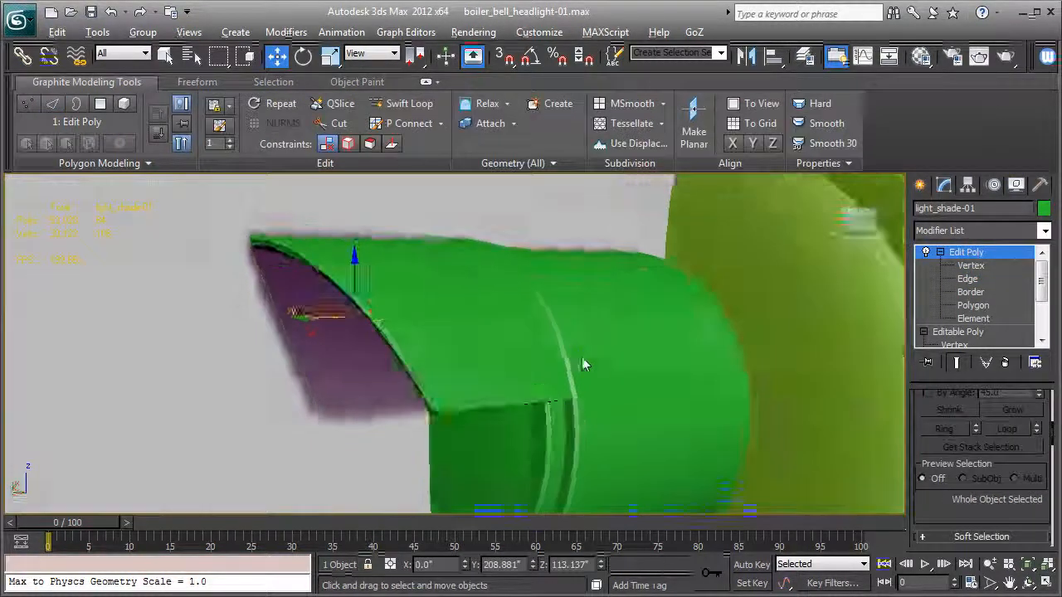
- Add a Smooth modifier to the light shade and turn on Auto Smooth
click(969, 235)
key(s)
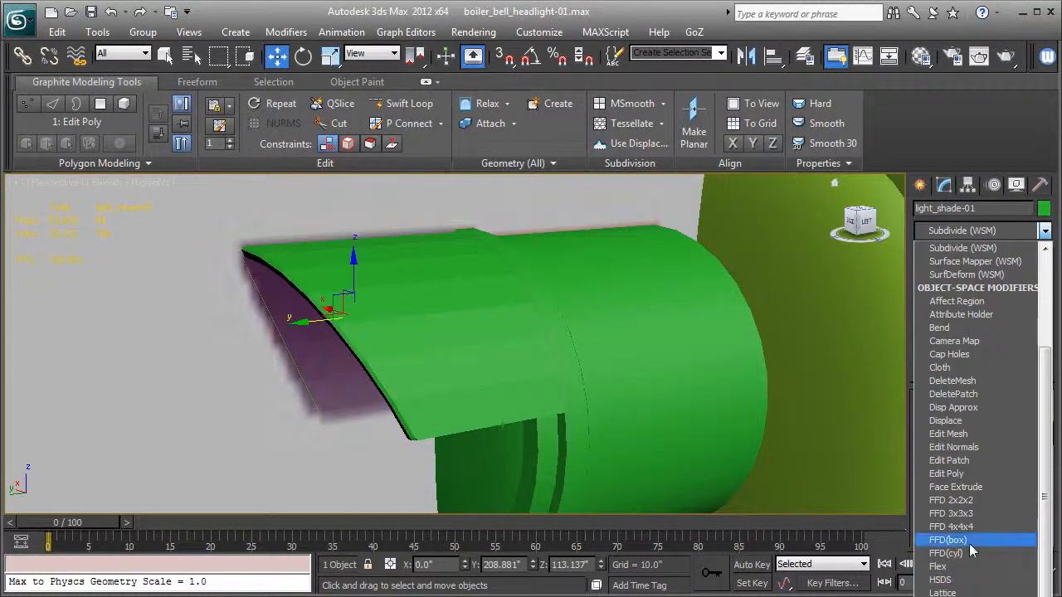
scroll(971, 550, down, 2)
scroll(955, 460, down, 3)
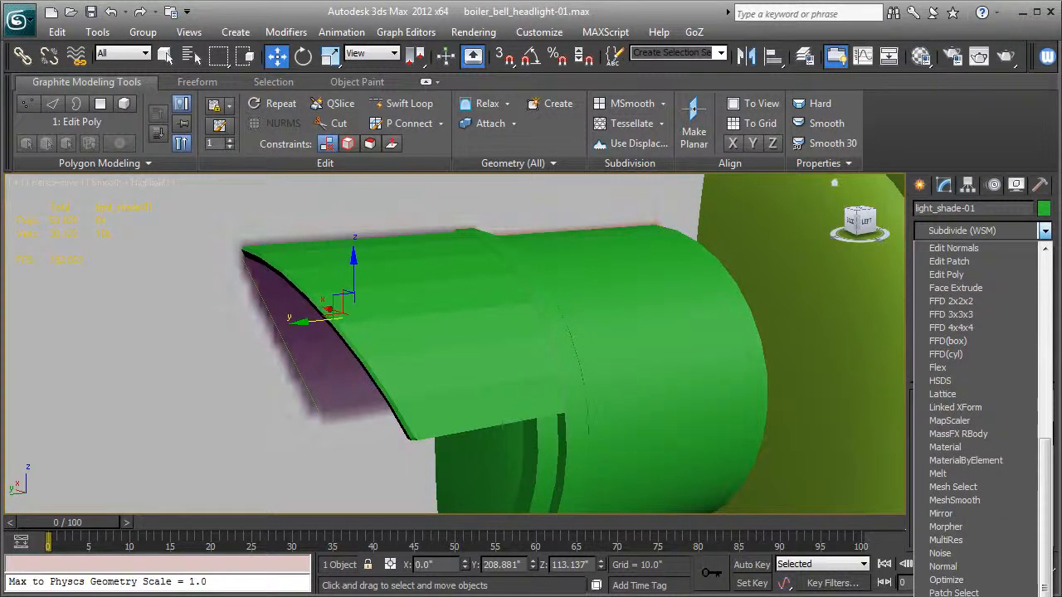
click(951, 595)
click(928, 420)
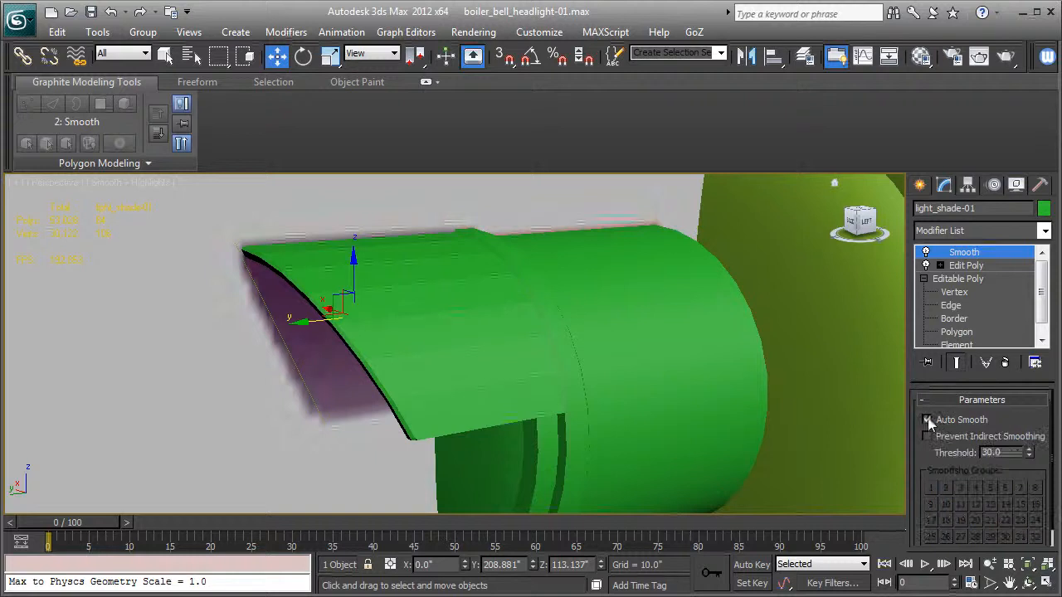
mouse_move(495, 446)
alt+middle_down()
mouse_move(547, 422)
mouse_move(619, 422)
mouse_move(472, 440)
mouse_move(434, 497)
mouse_move(438, 514)
mouse_move(523, 408)
mouse_move(598, 418)
mouse_move(484, 490)
mouse_move(486, 428)
mouse_move(544, 426)
mouse_move(491, 422)
mouse_move(506, 439)
mouse_move(680, 422)
mouse_move(603, 421)
alt+middle_up()
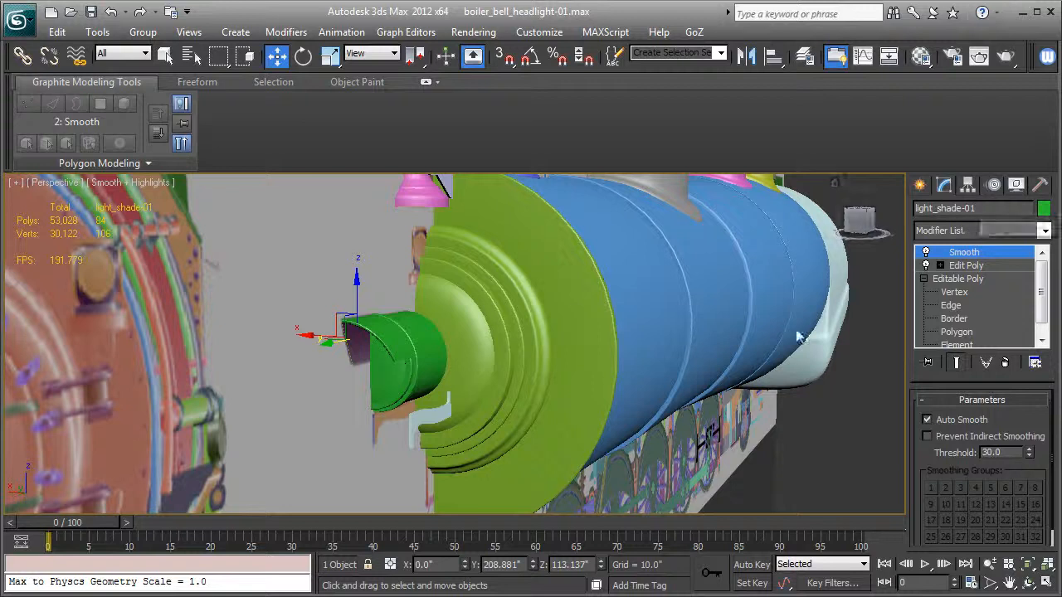
- Select the extruded support bracket beneath the headlight, show edged faces and move the bracket along X toward the headlight's centre
alt+middle_drag(465, 371, 539, 326)
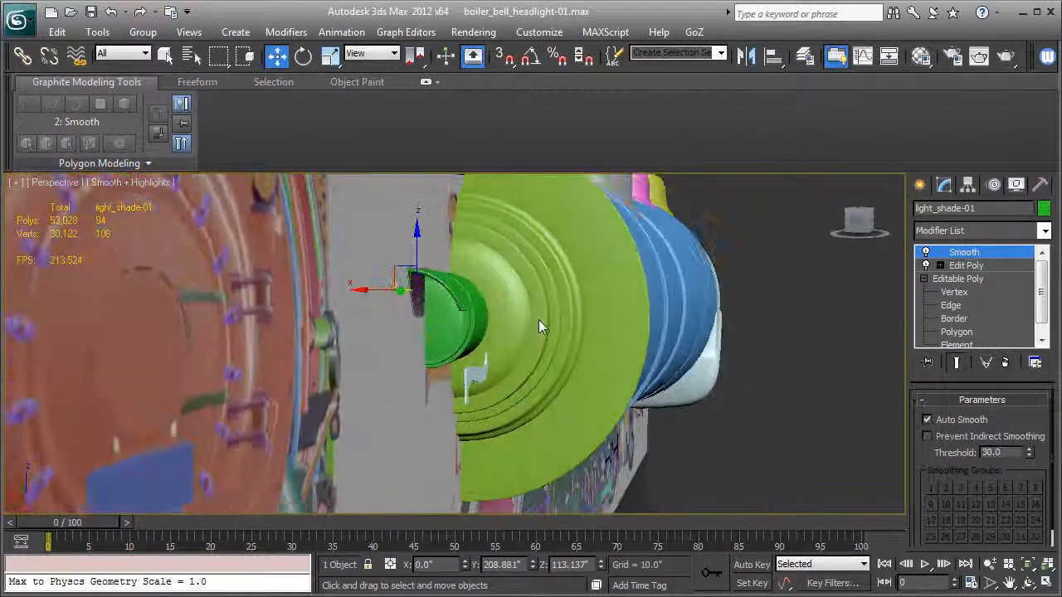
click(474, 378)
scroll(473, 377, up, 4)
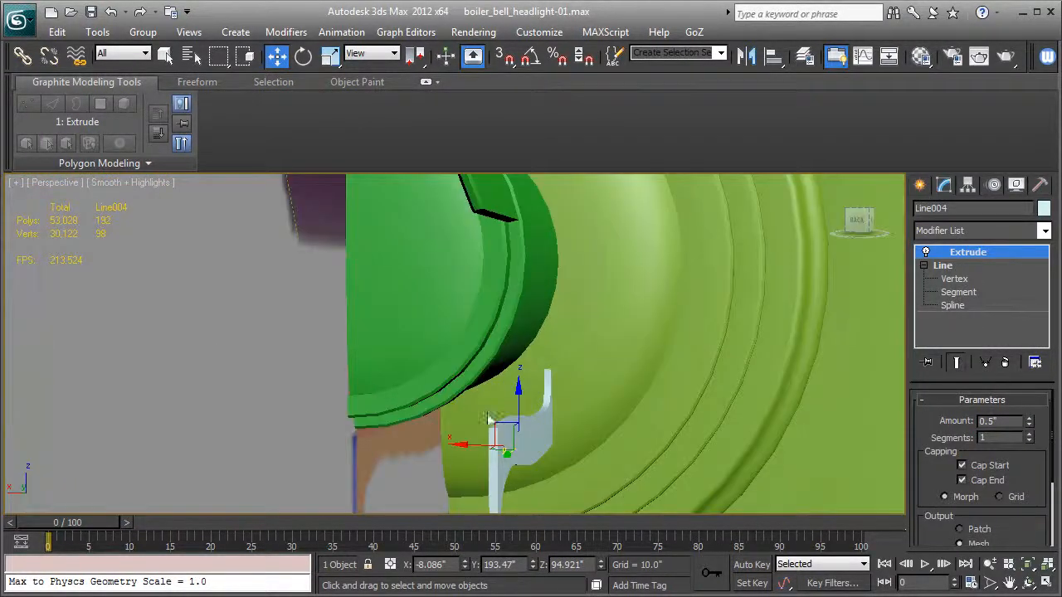
key(F4)
scroll(445, 402, up, 2)
drag(467, 396, 372, 395)
alt+middle_drag(372, 395, 301, 405)
- Select the matching support bracket on the headlight's other side and move it along X toward the centre
alt+middle_drag(421, 359, 266, 404)
click(281, 407)
click(209, 415)
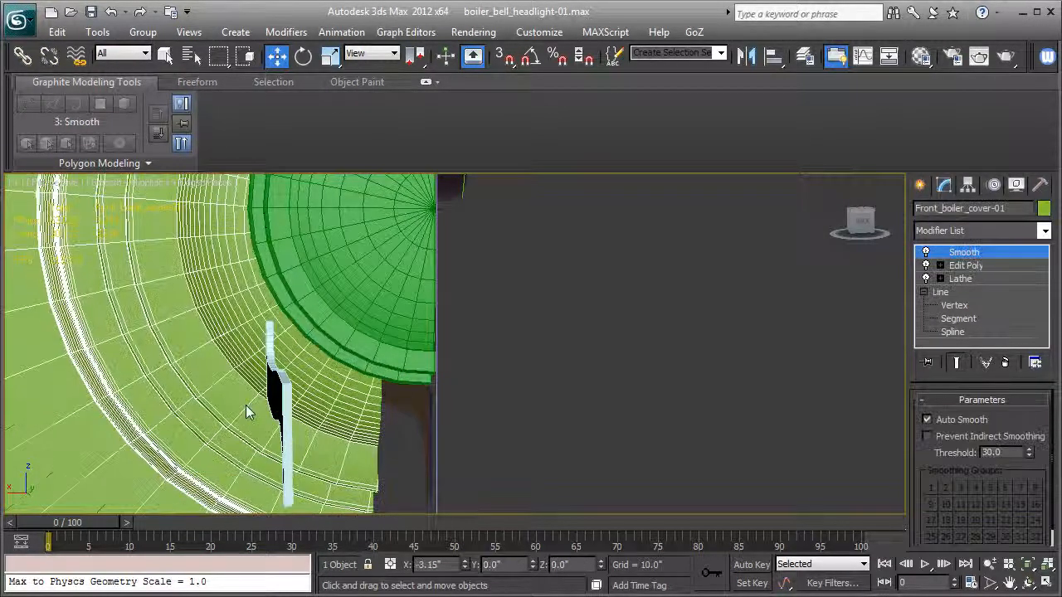
click(278, 407)
drag(212, 410, 349, 402)
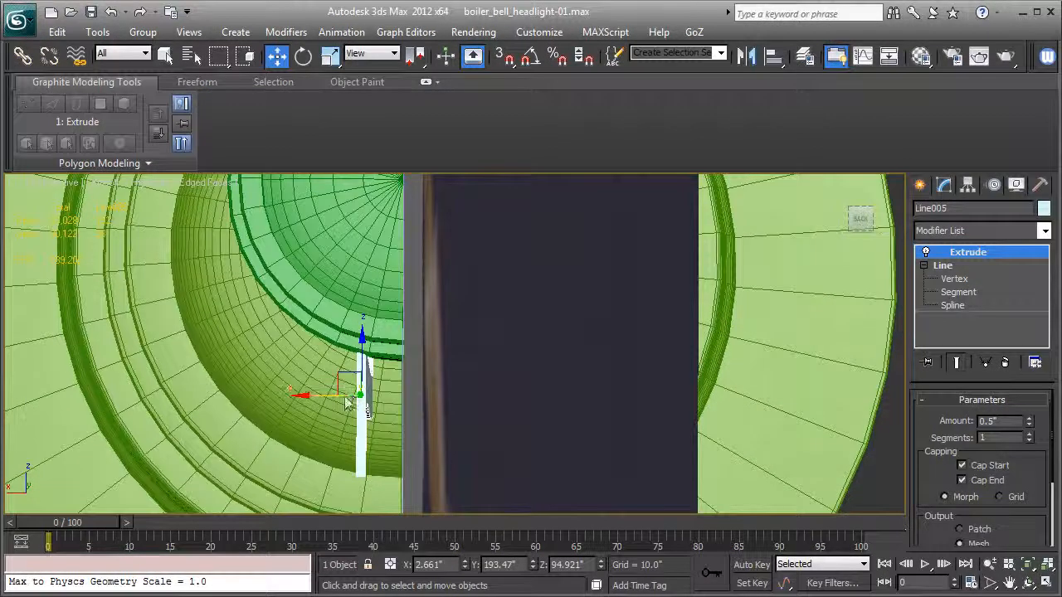
drag(317, 400, 367, 412)
- Select both headlight support brackets together and check their fit beneath the headlight from the side
alt+middle_drag(365, 404, 406, 410)
ctrl+click(333, 417)
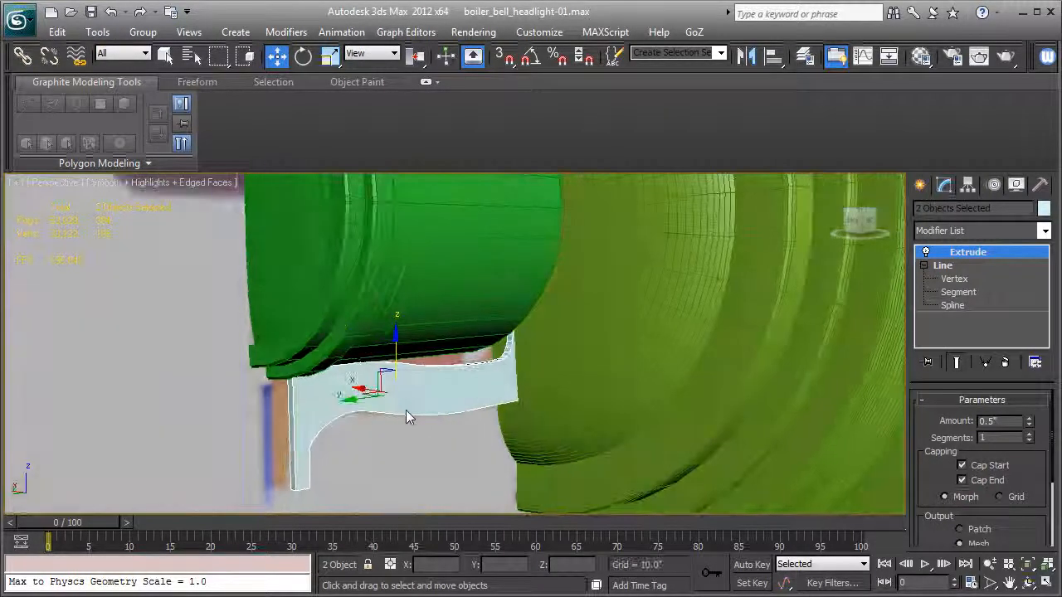
right_click(969, 255)
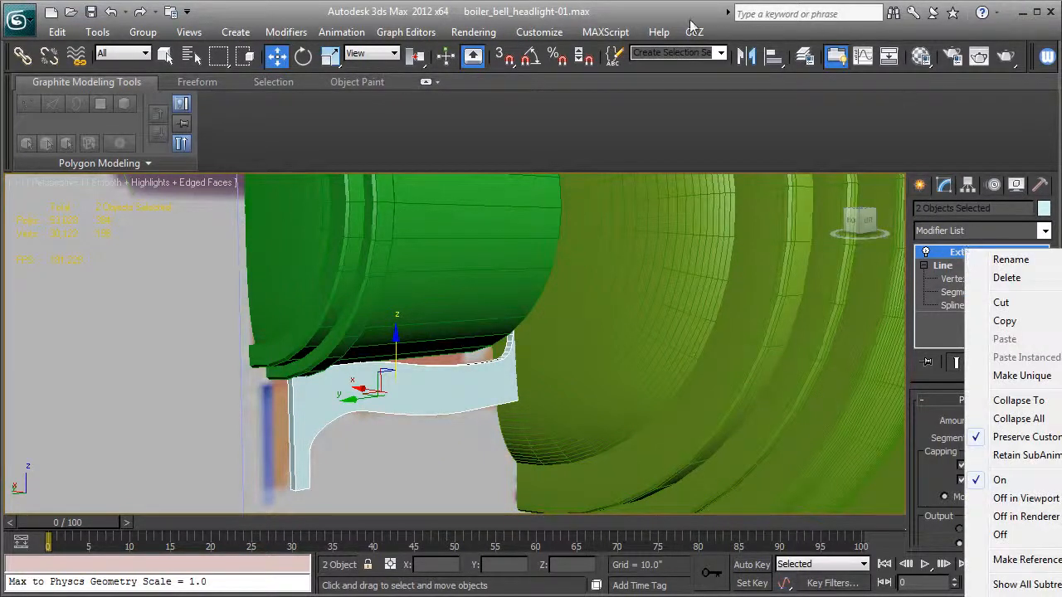
click(686, 18)
alt+middle_drag(611, 339, 589, 360)
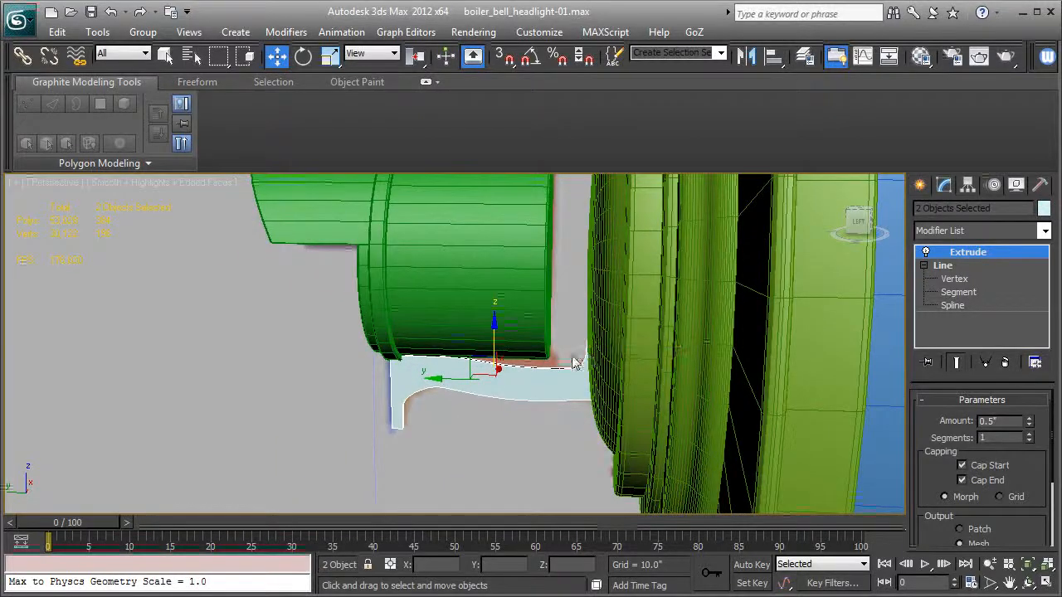